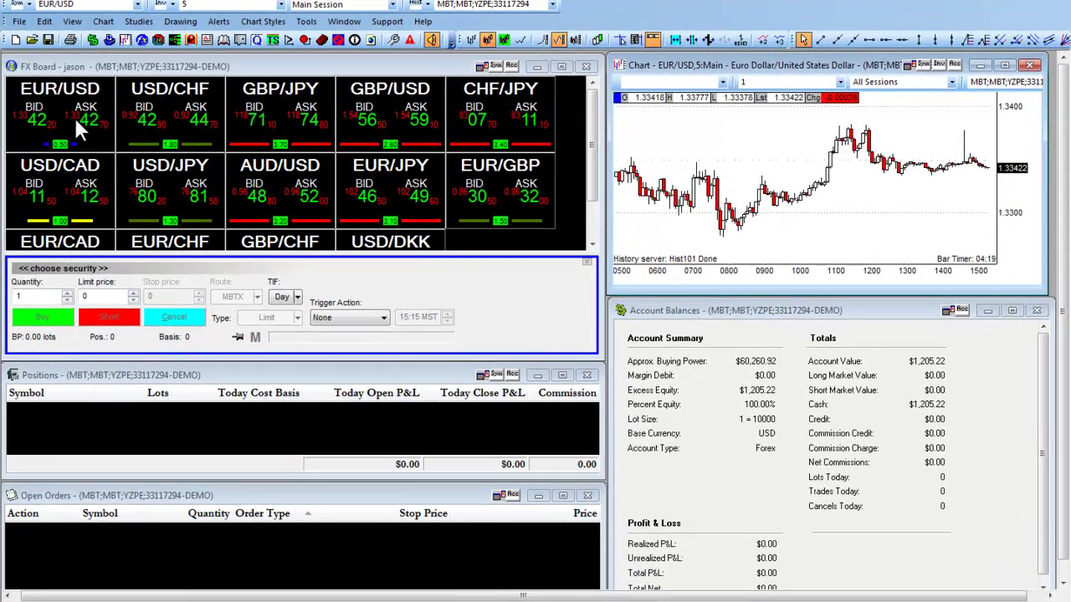
Open the FX Board preferences and review the display color palette and the list of board elements that can be recolored
click(117, 123)
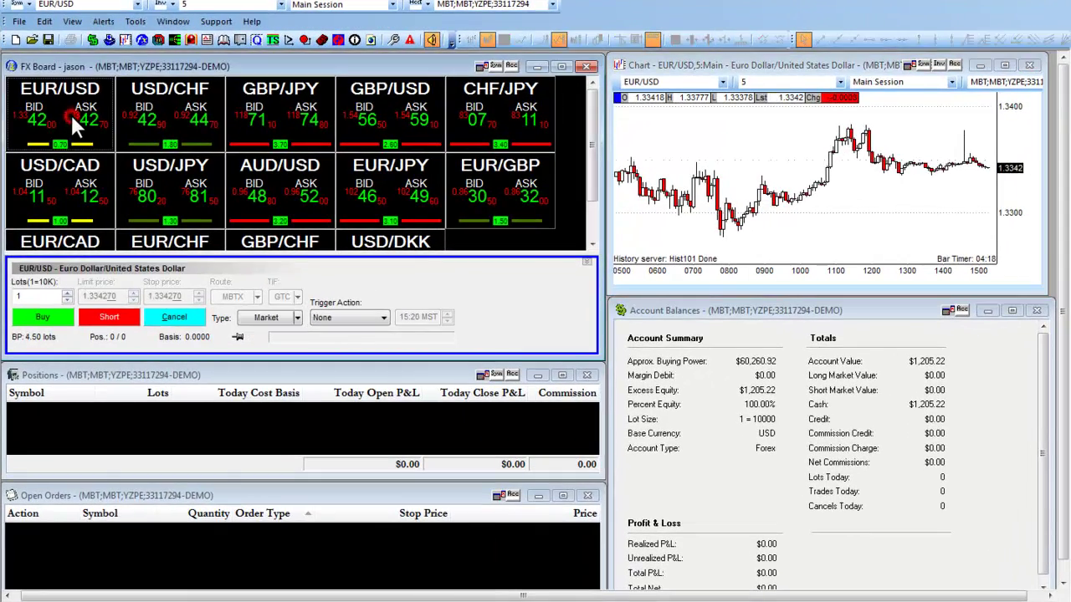
right_click(305, 140)
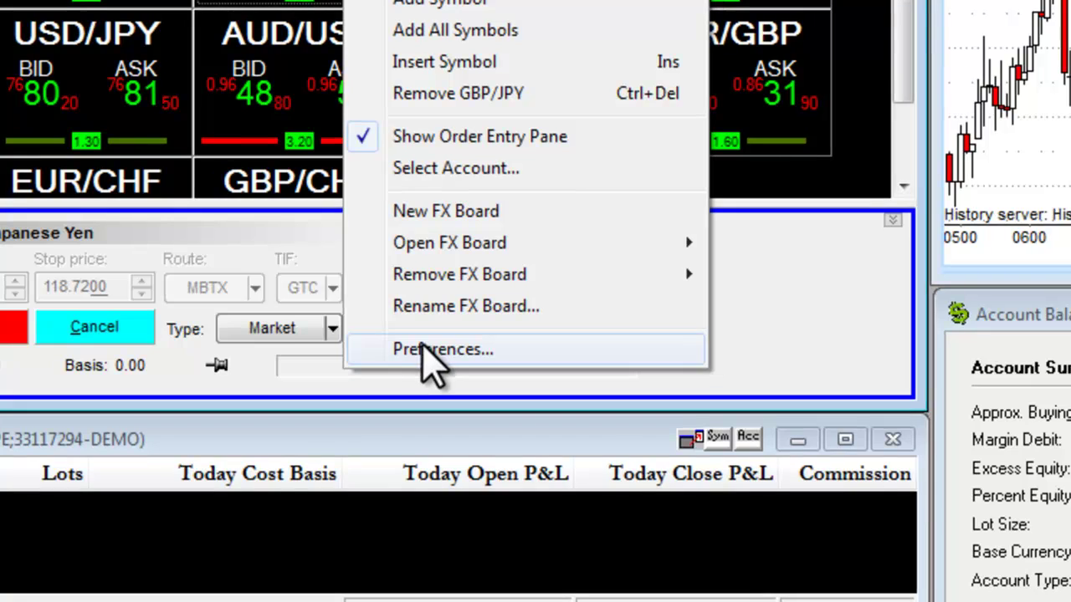
click(427, 350)
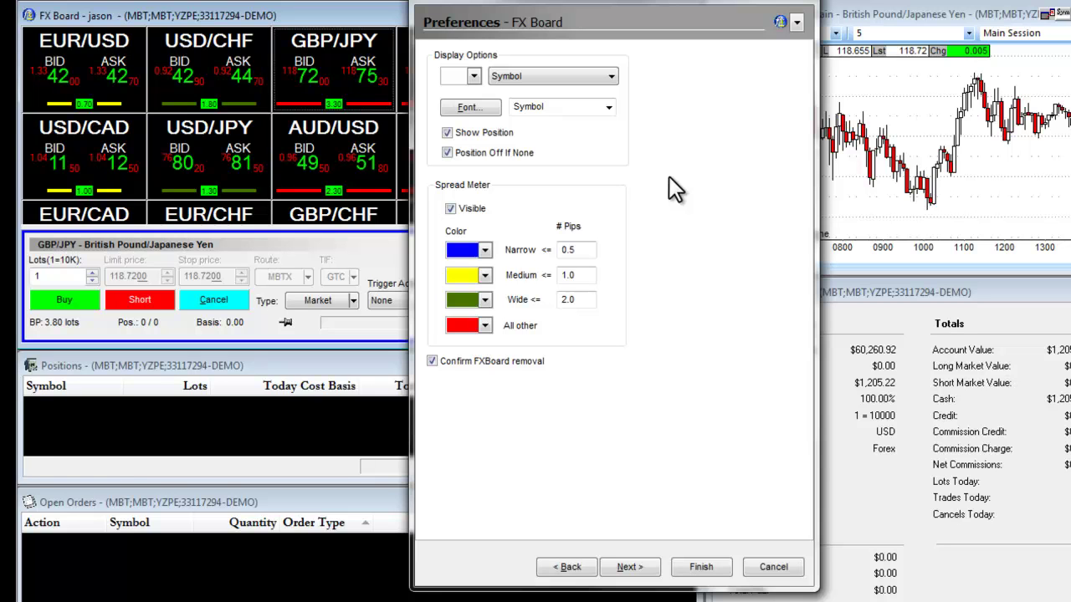
click(475, 76)
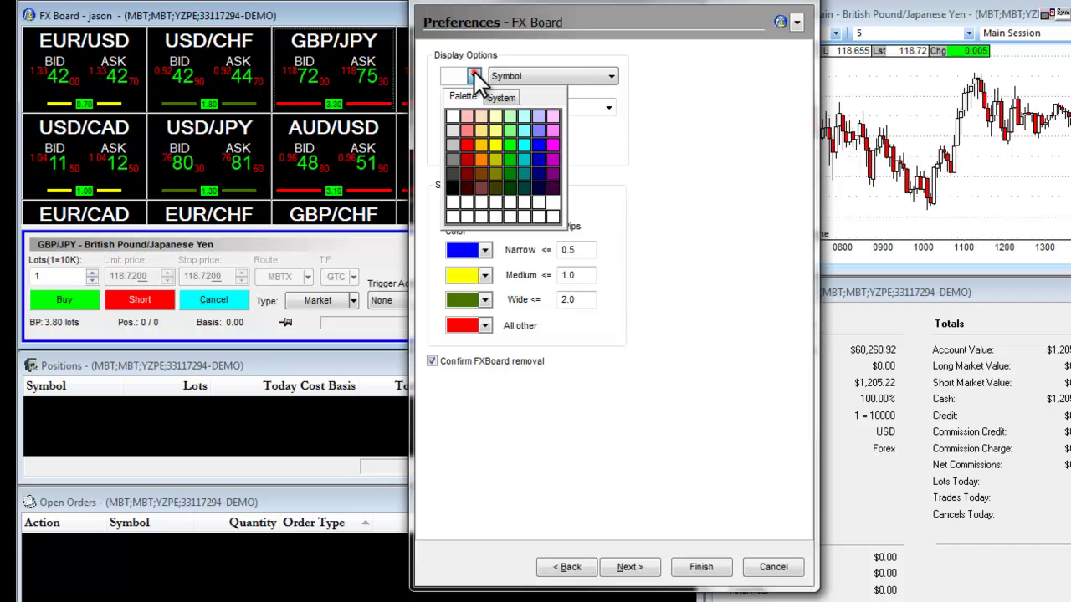
click(474, 75)
click(612, 77)
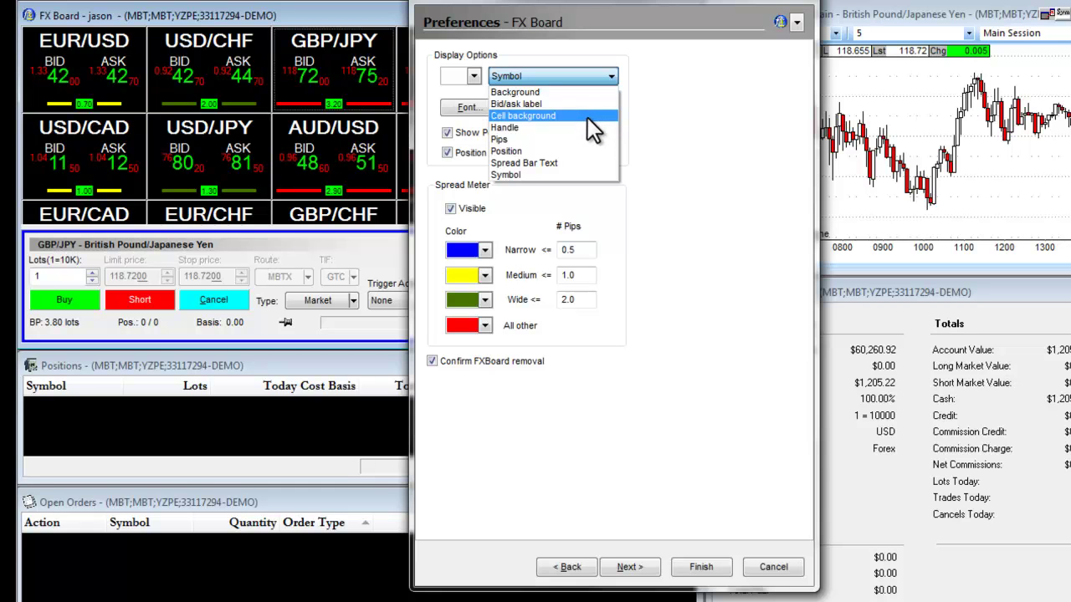
click(658, 110)
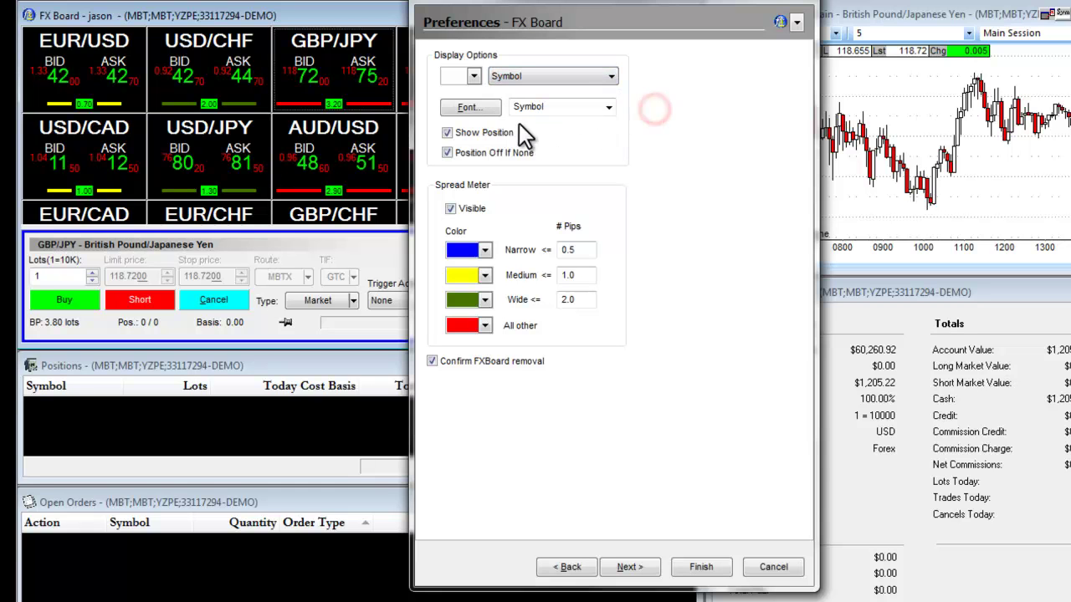
Set the FX Board's Symbol font size to 36 and apply the preferences
click(467, 108)
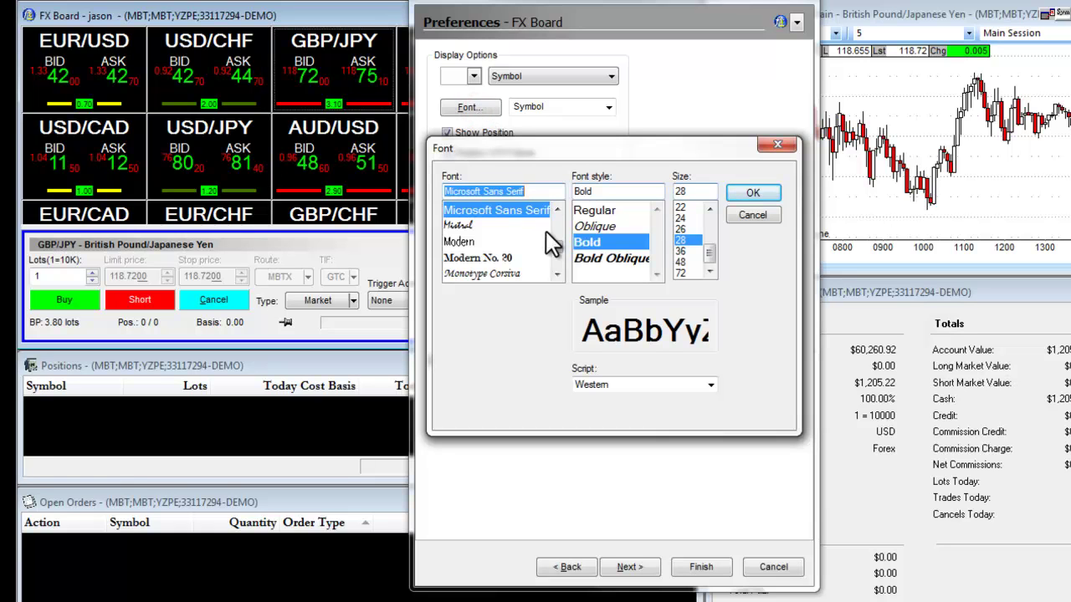
click(681, 252)
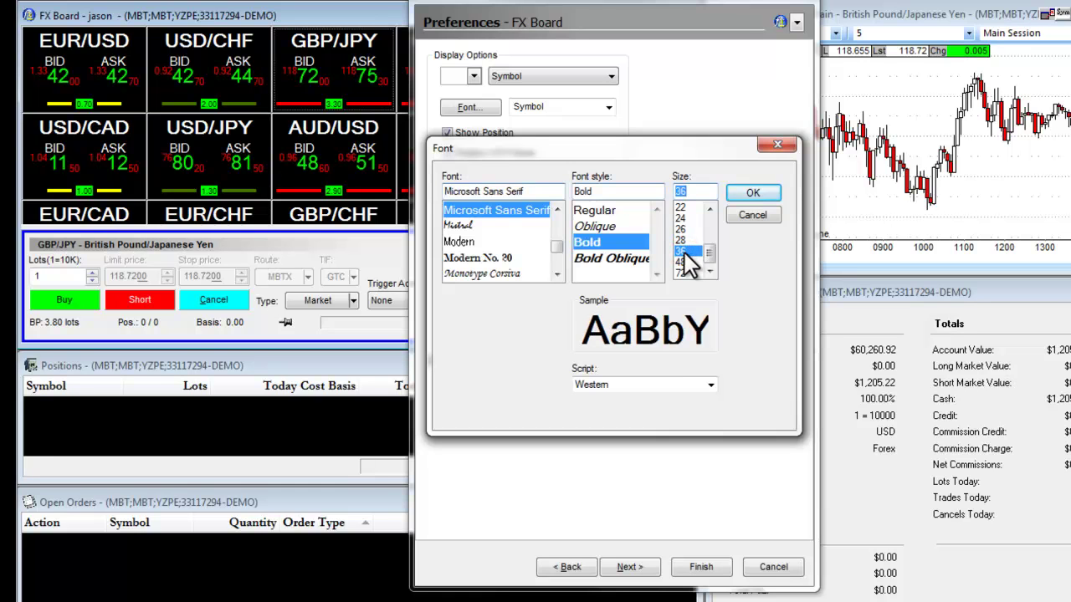
click(751, 193)
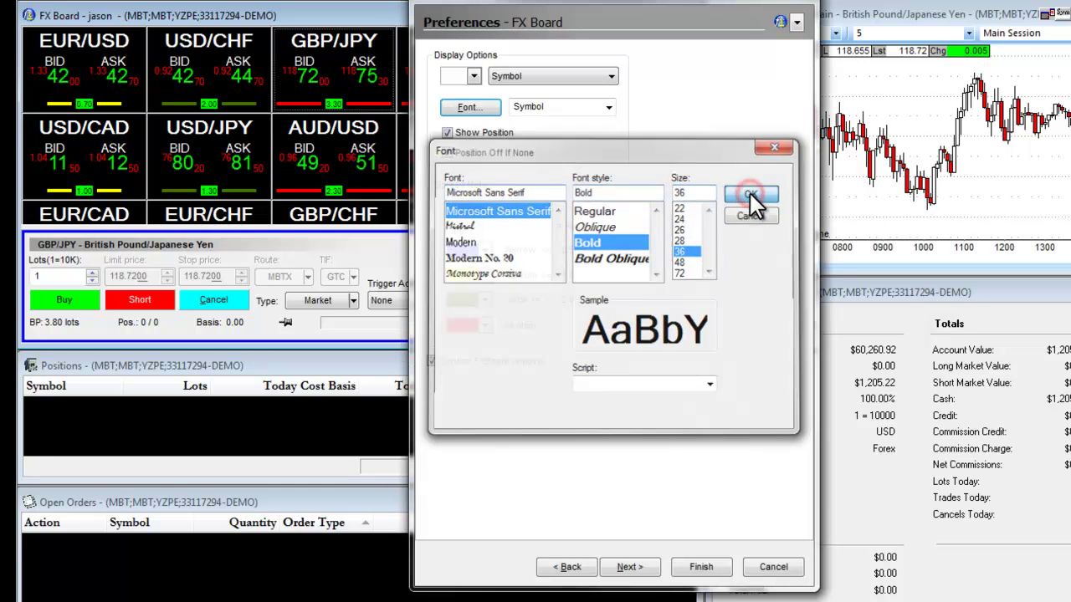
click(701, 567)
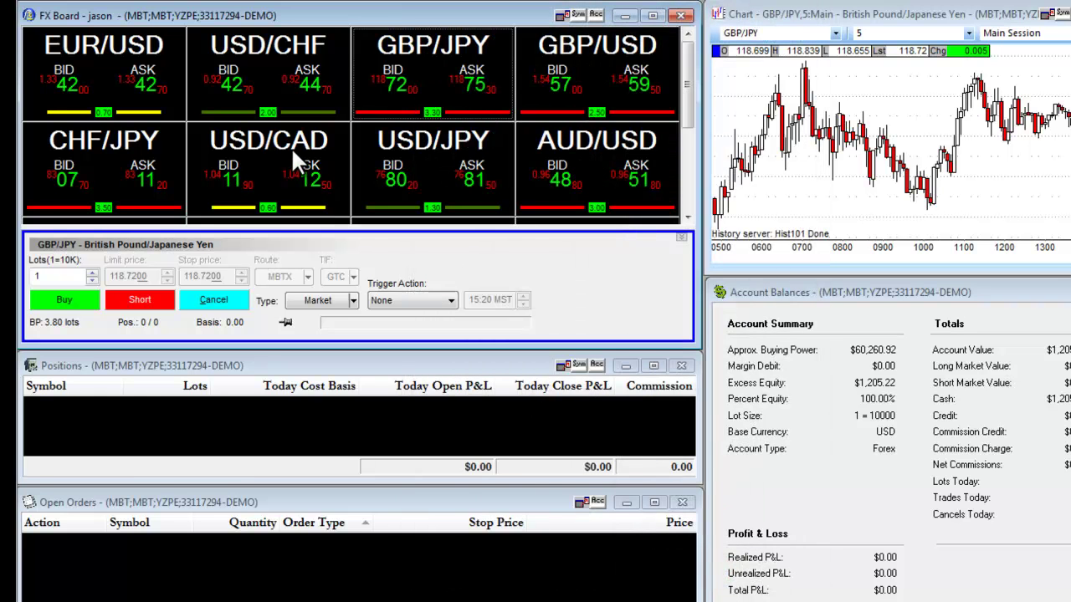
Restore the FX Board's Symbol font size to 28 in the preferences and apply it
right_click(407, 159)
click(461, 362)
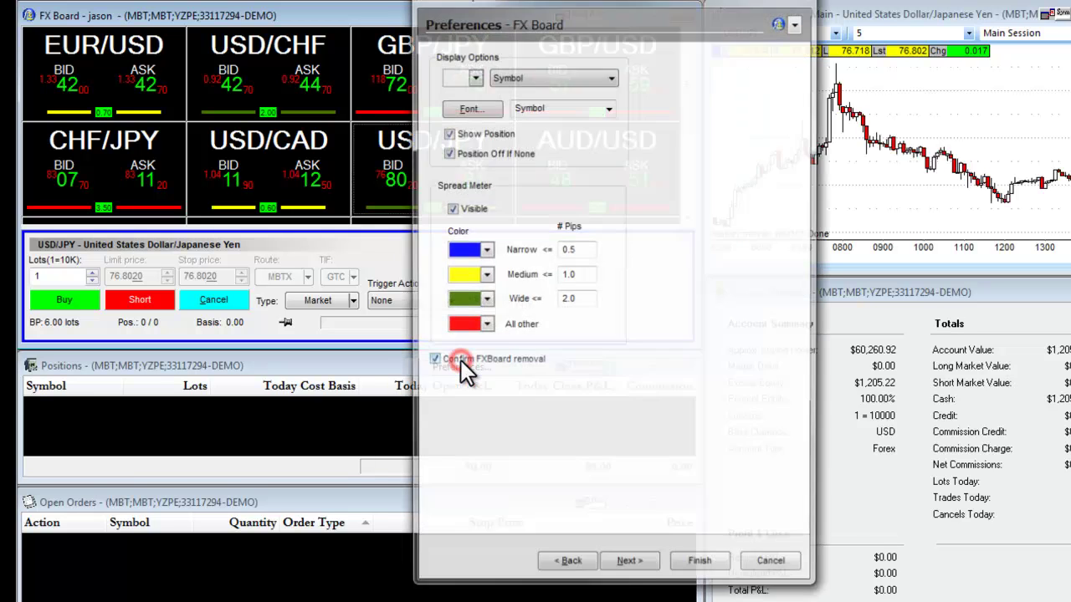
click(483, 108)
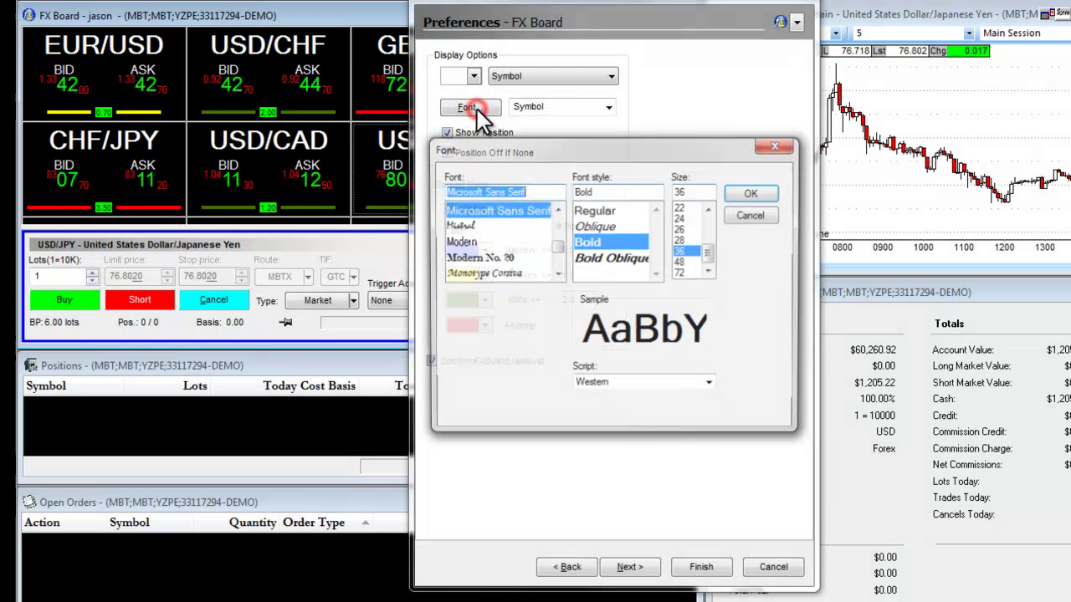
click(680, 240)
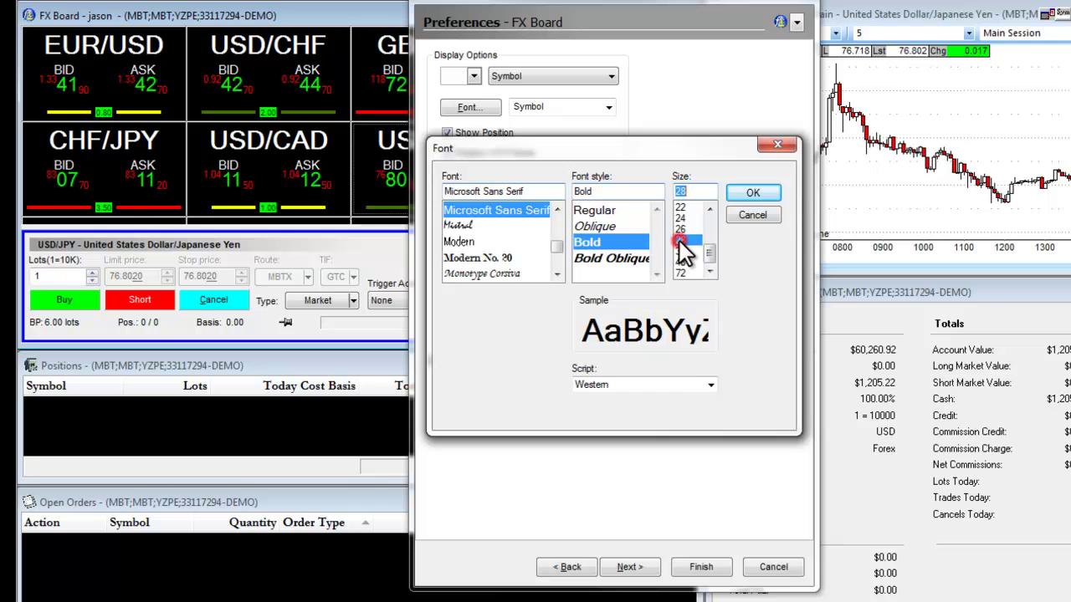
click(749, 194)
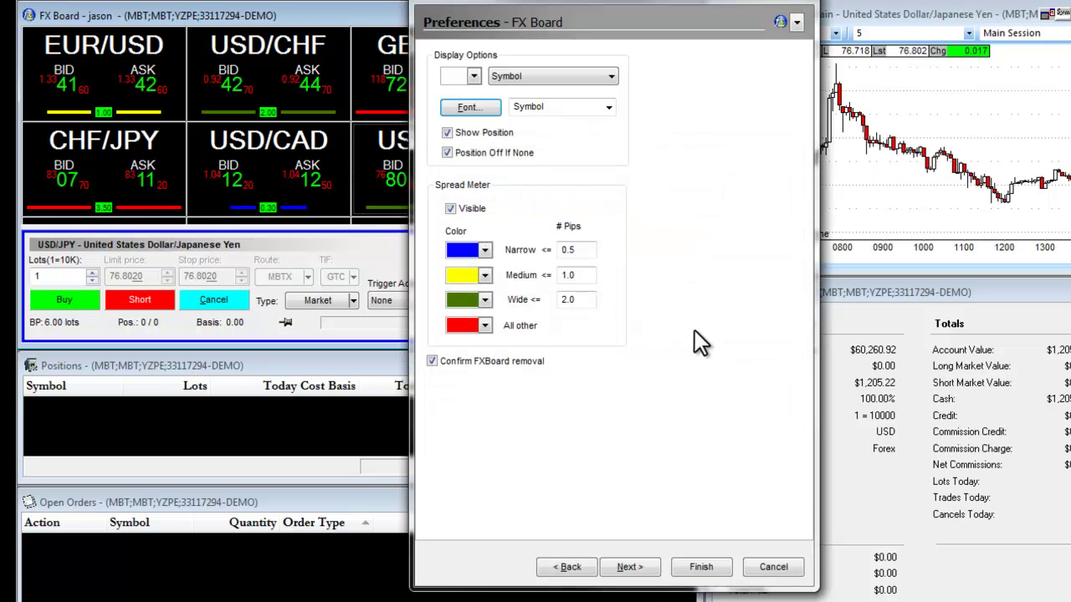
click(703, 568)
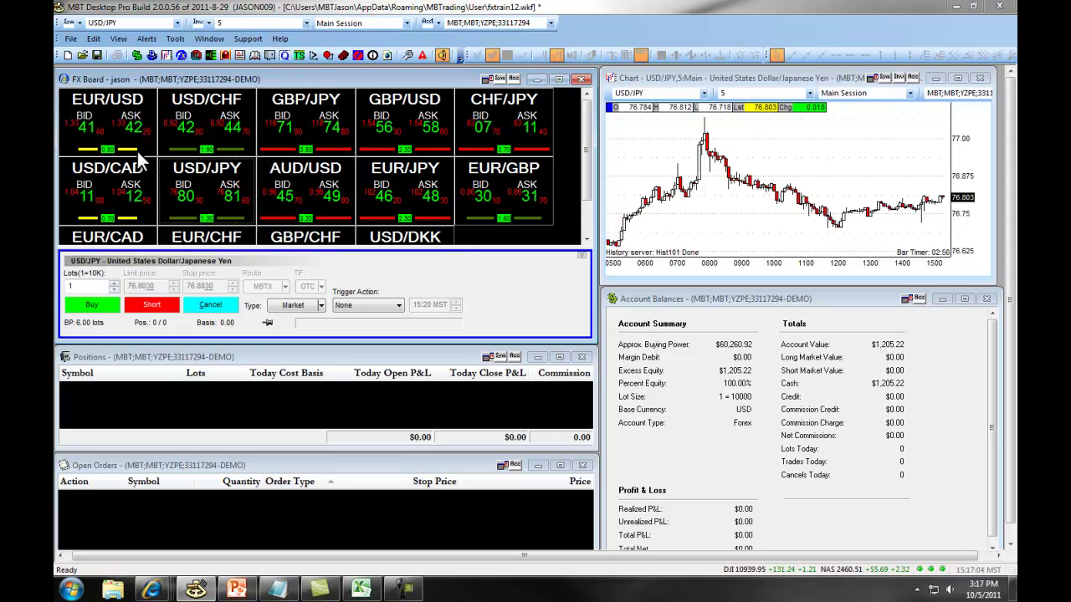
Review the Spread Meter settings in the FX Board preferences, switching its visibility off and on again and checking the Narrow pip threshold
right_click(148, 148)
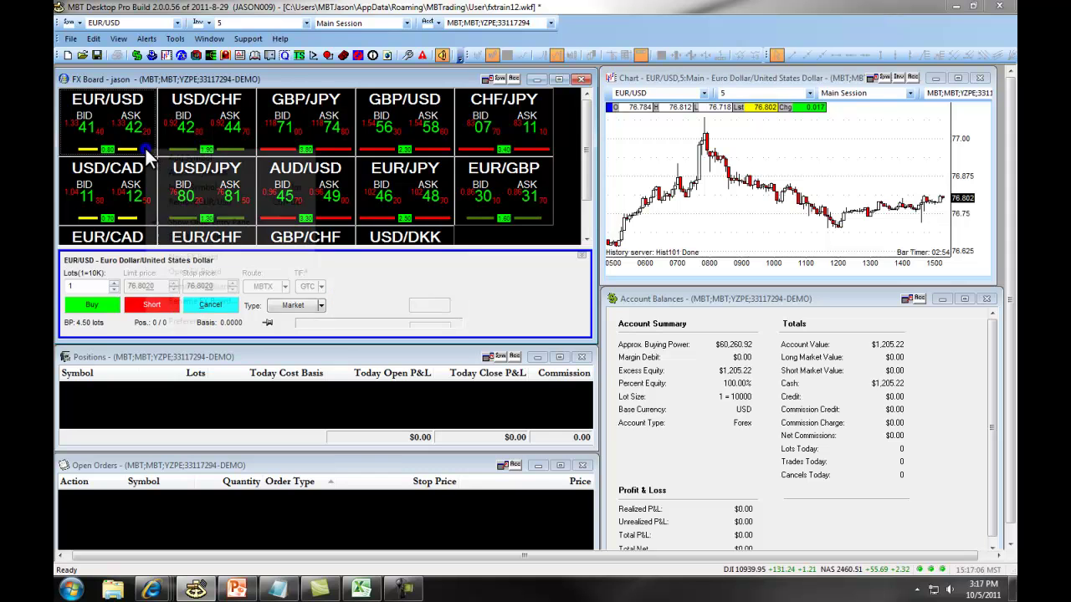
click(209, 320)
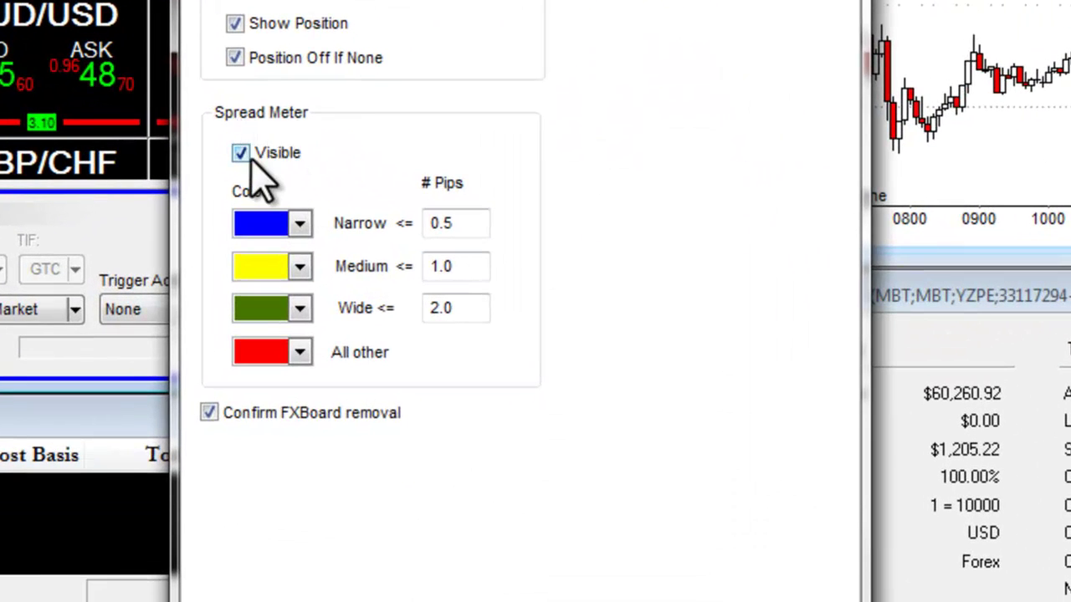
click(240, 152)
click(240, 152)
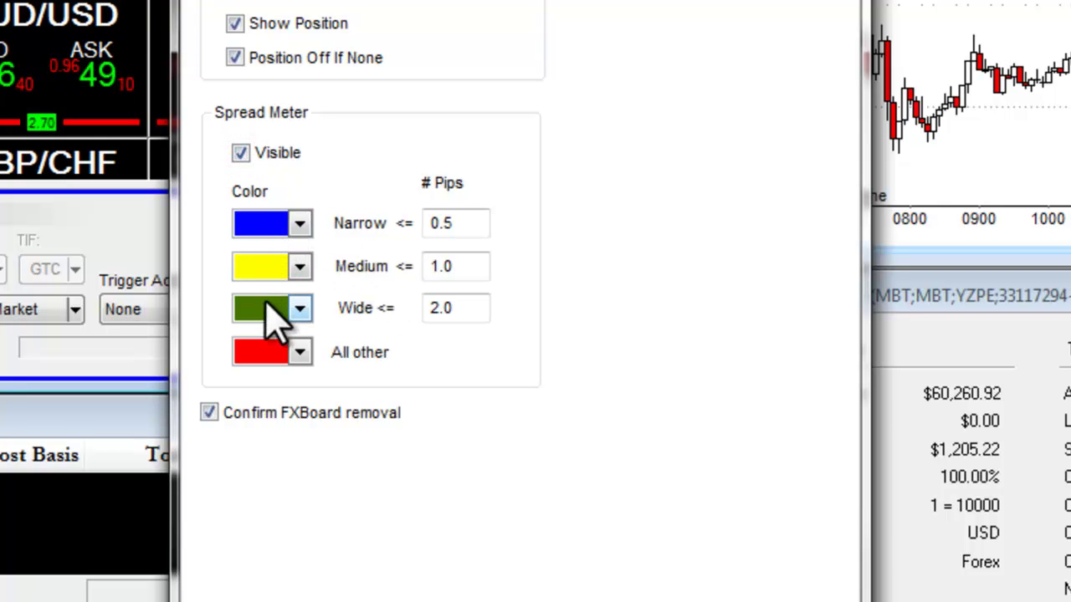
click(459, 223)
drag(462, 223, 430, 222)
click(472, 224)
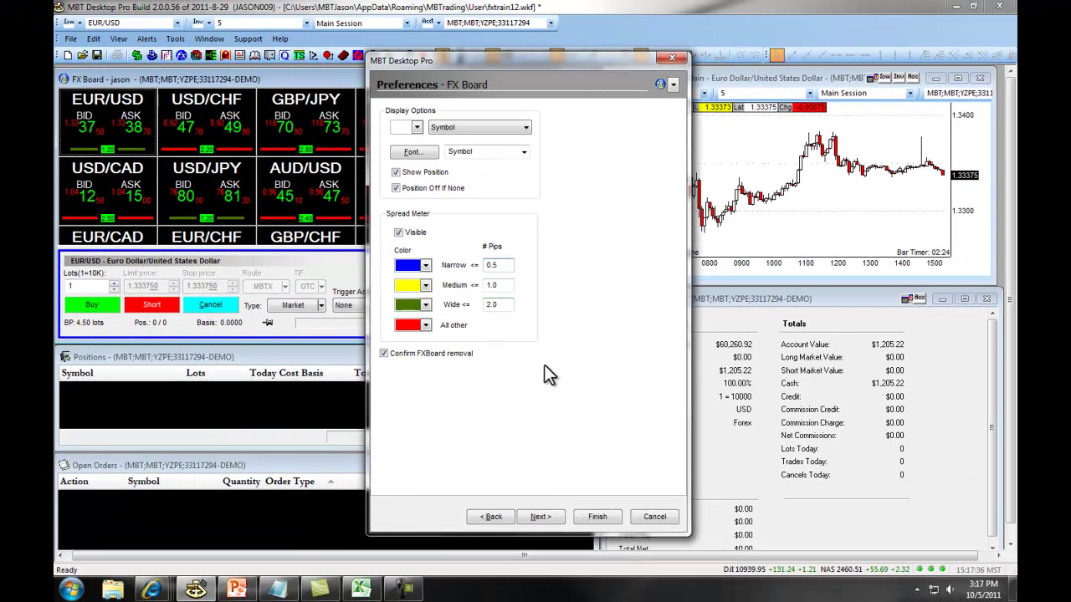
click(597, 517)
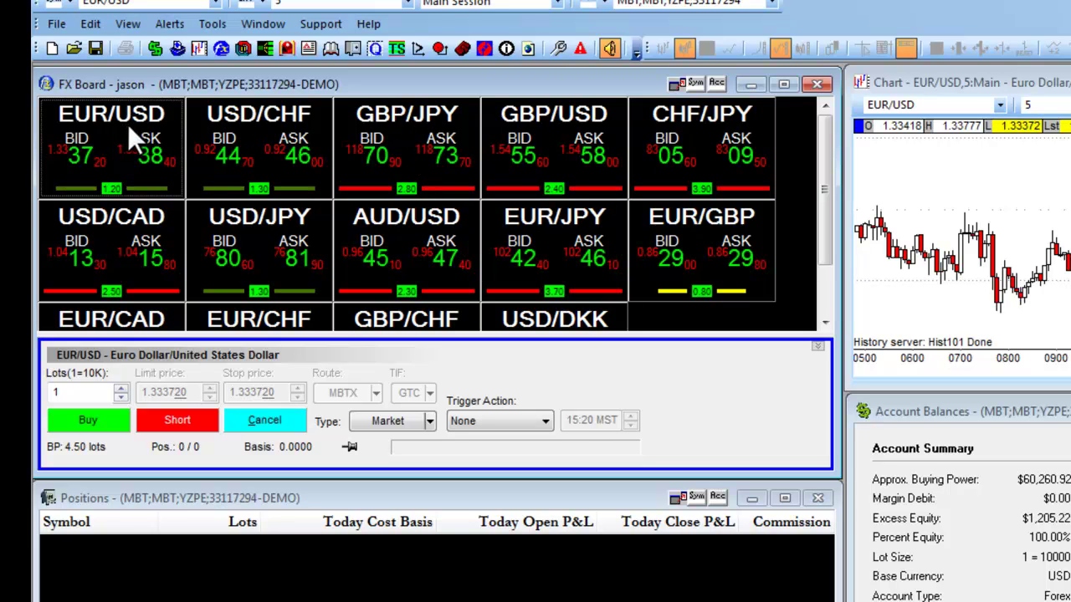
Move the GBP/JPY cell on the FX Board to the position between EUR/USD and USD/CHF
click(403, 151)
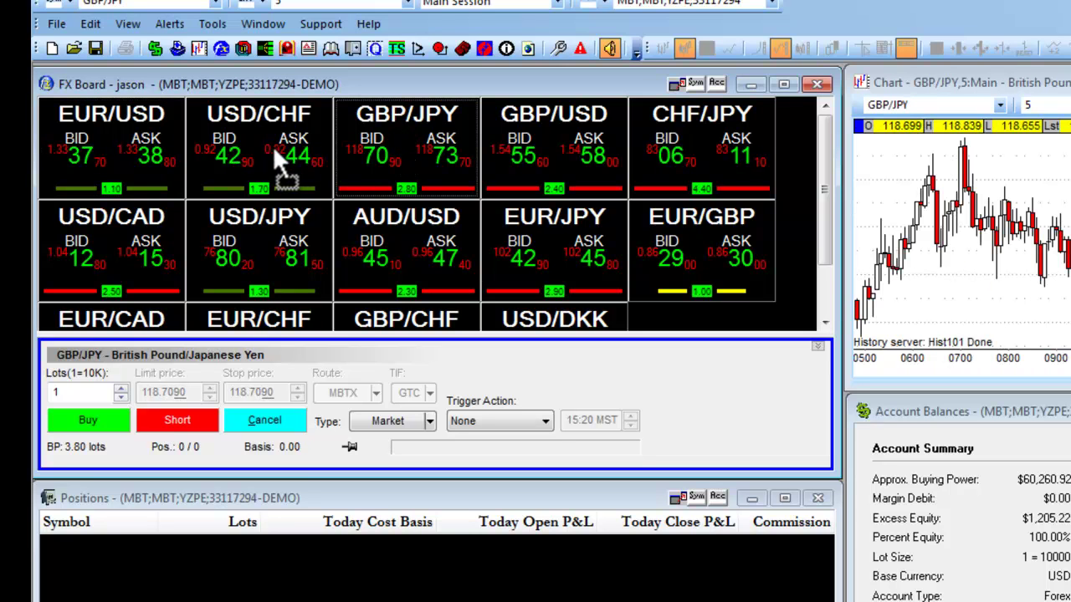
drag(260, 152, 245, 153)
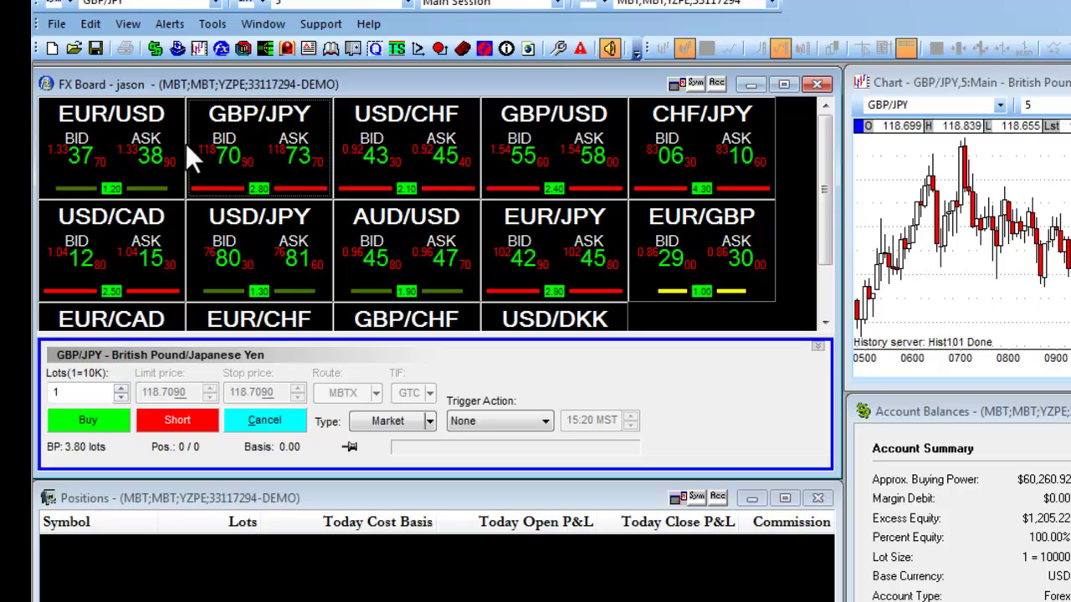
right_click(407, 152)
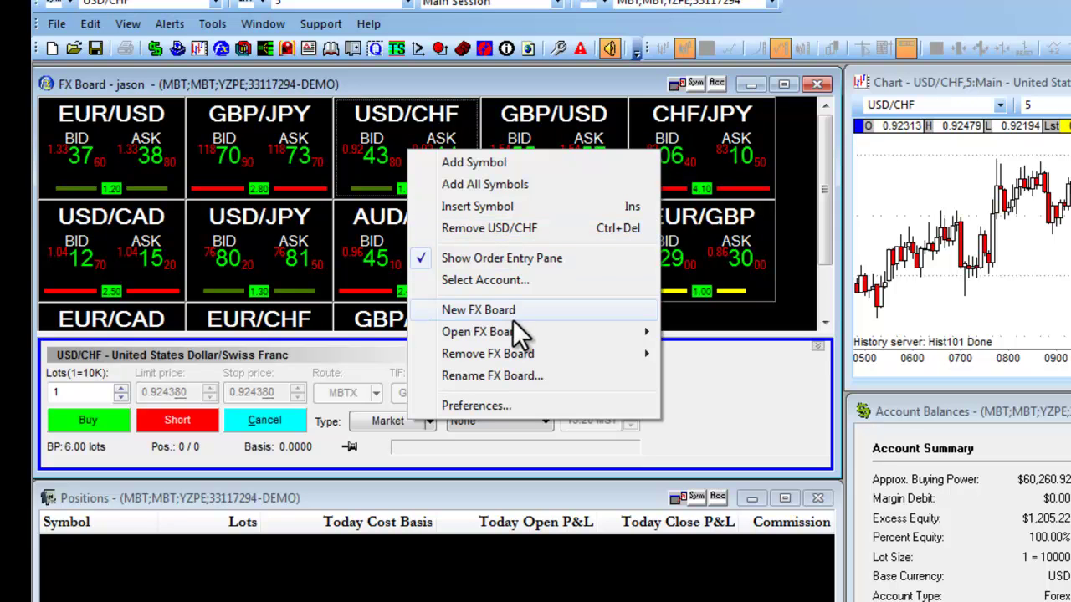
mouse_move(519, 331)
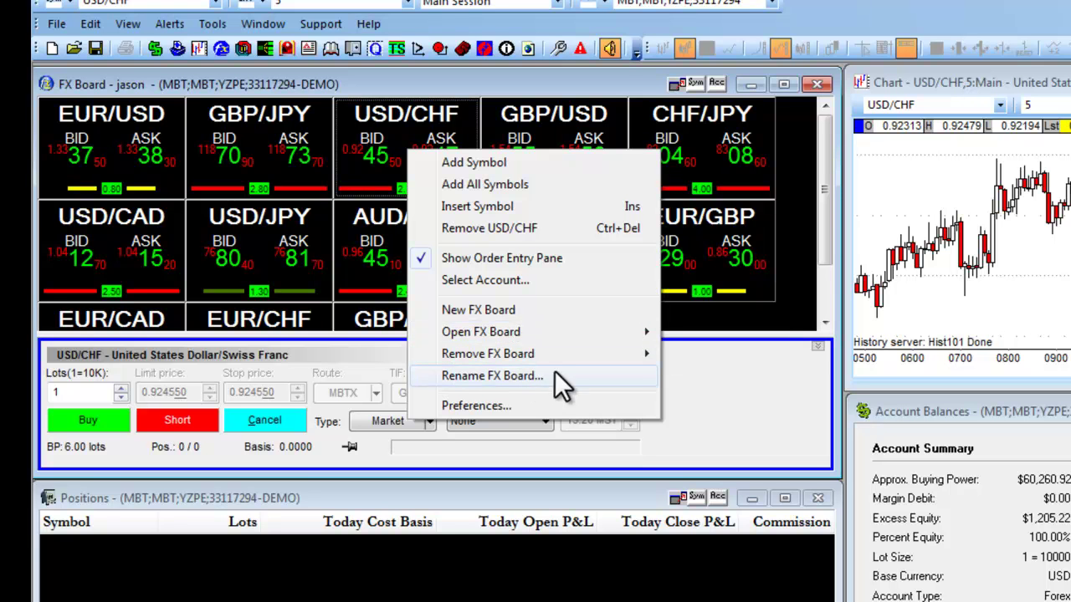
click(730, 372)
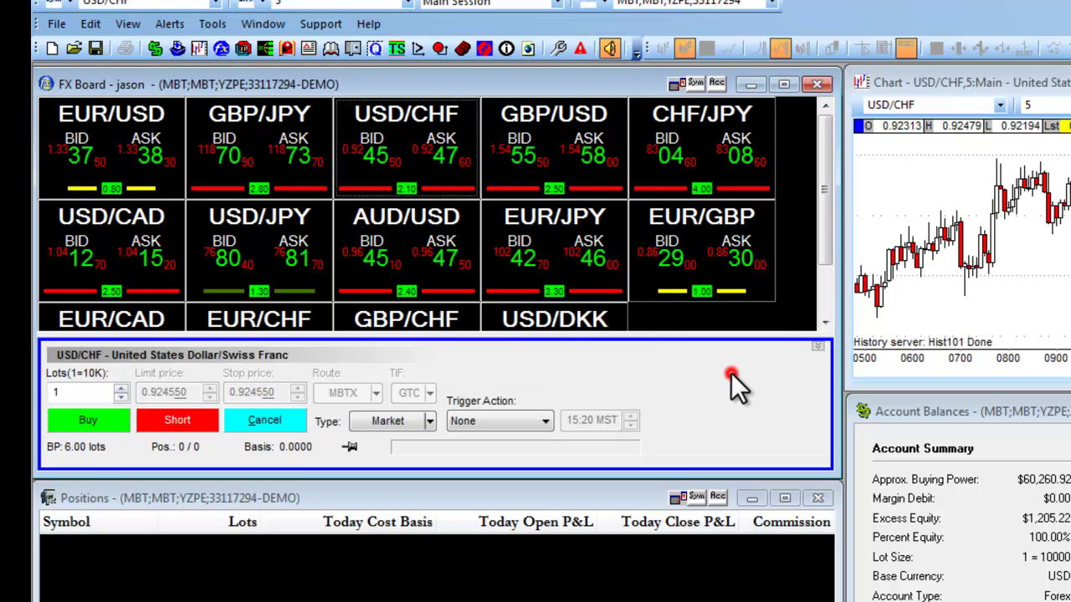
Open the list of available columns for the Positions window and move it aside to uncover the table headers
click(537, 494)
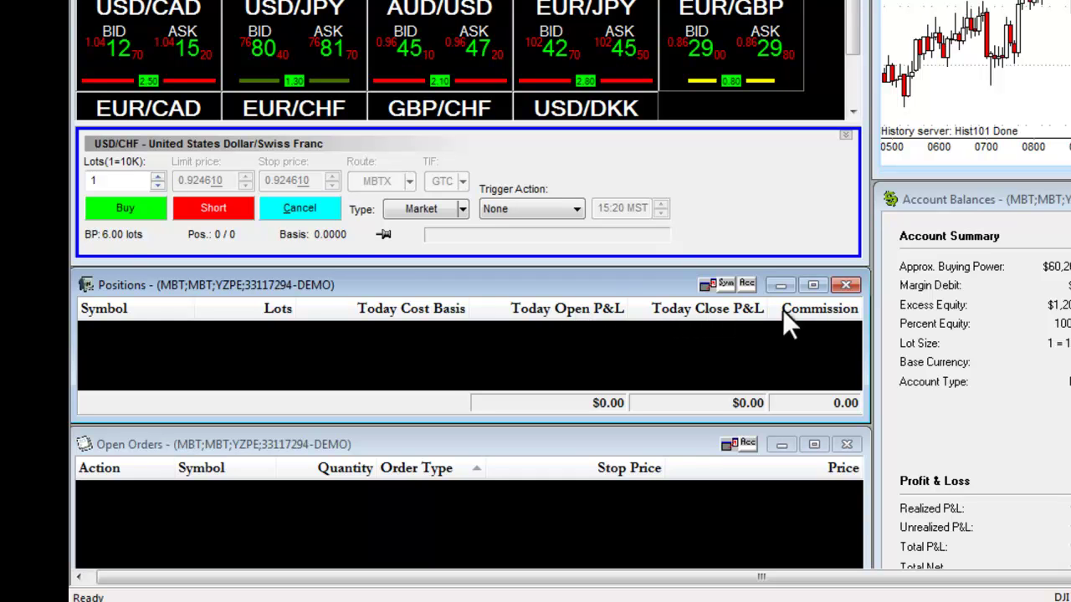
right_click(801, 322)
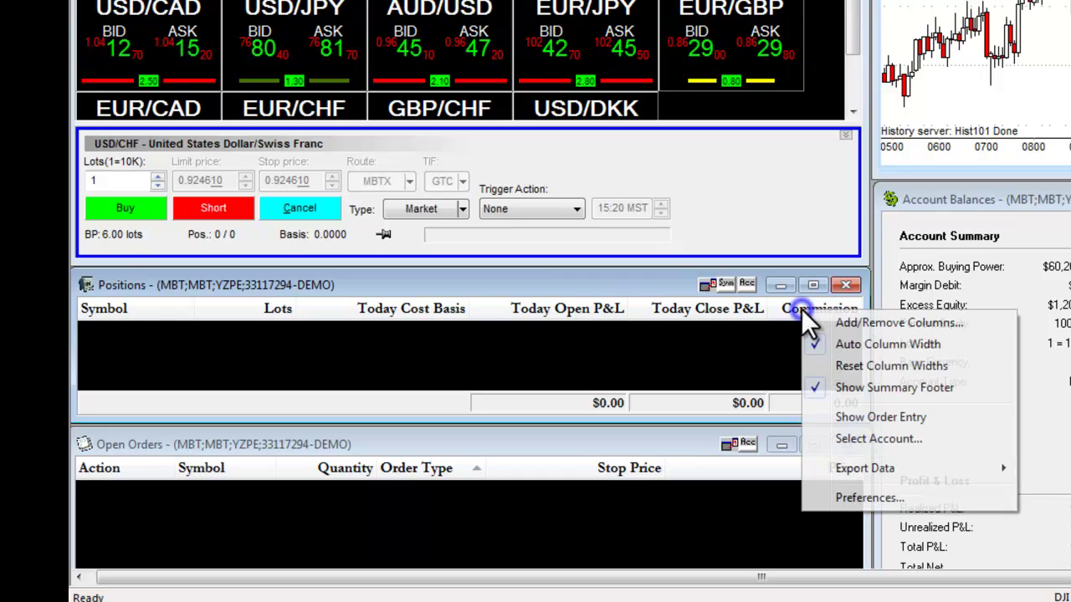
click(846, 323)
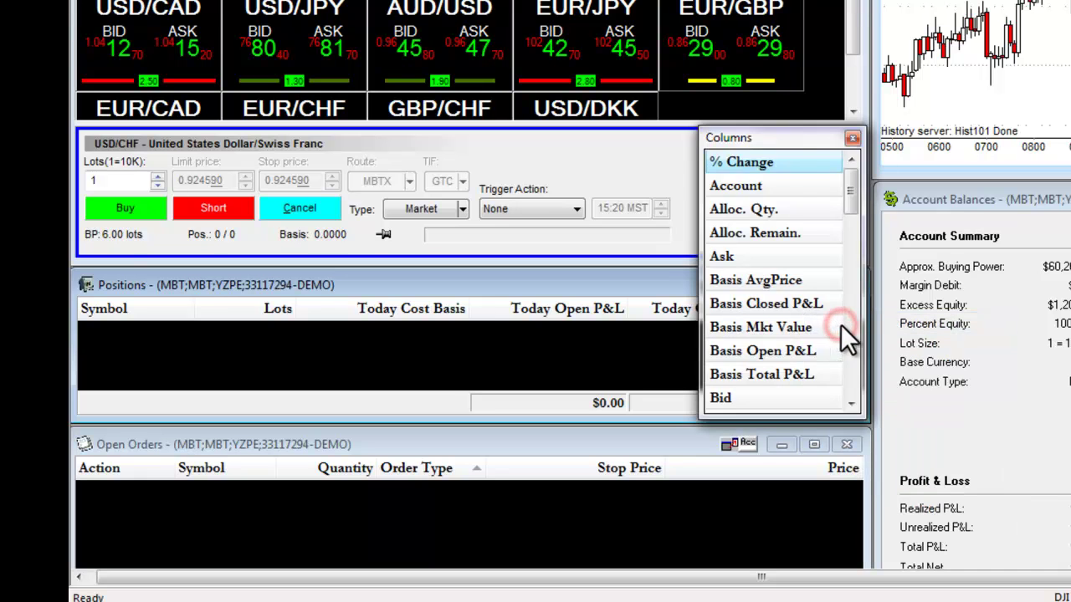
drag(795, 137, 899, 144)
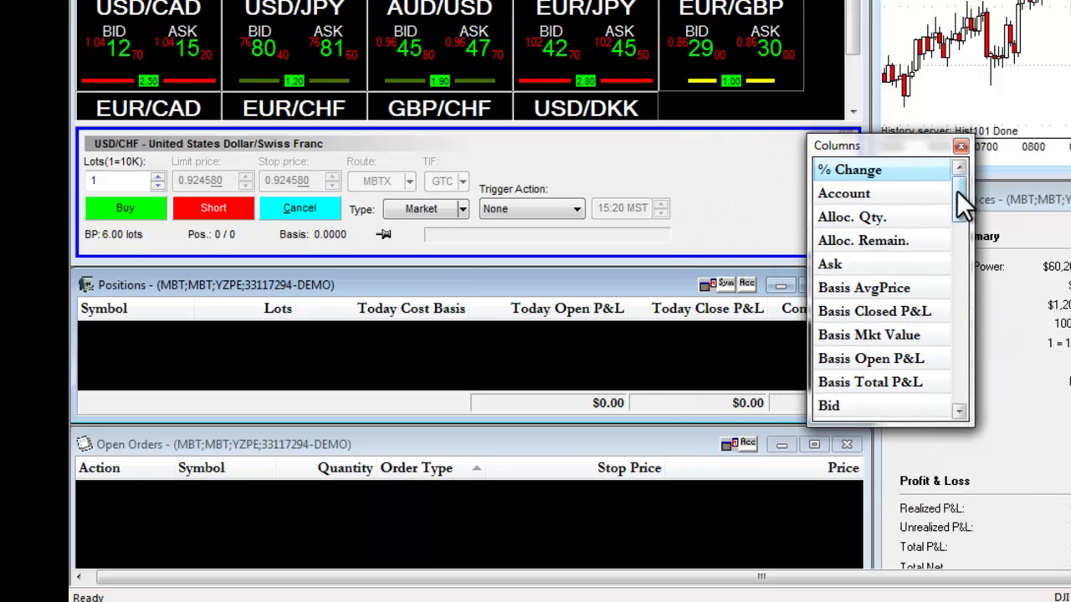
Try to add the P&L/pips (Open) and Pip Value/Lot columns to the Positions table
drag(956, 190, 961, 228)
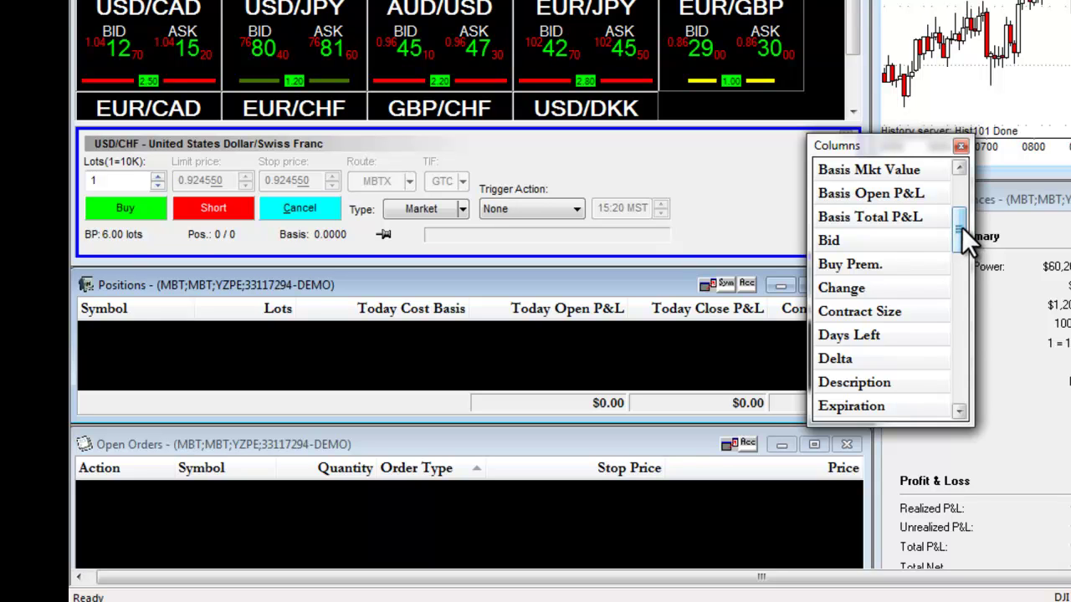
drag(961, 227, 965, 308)
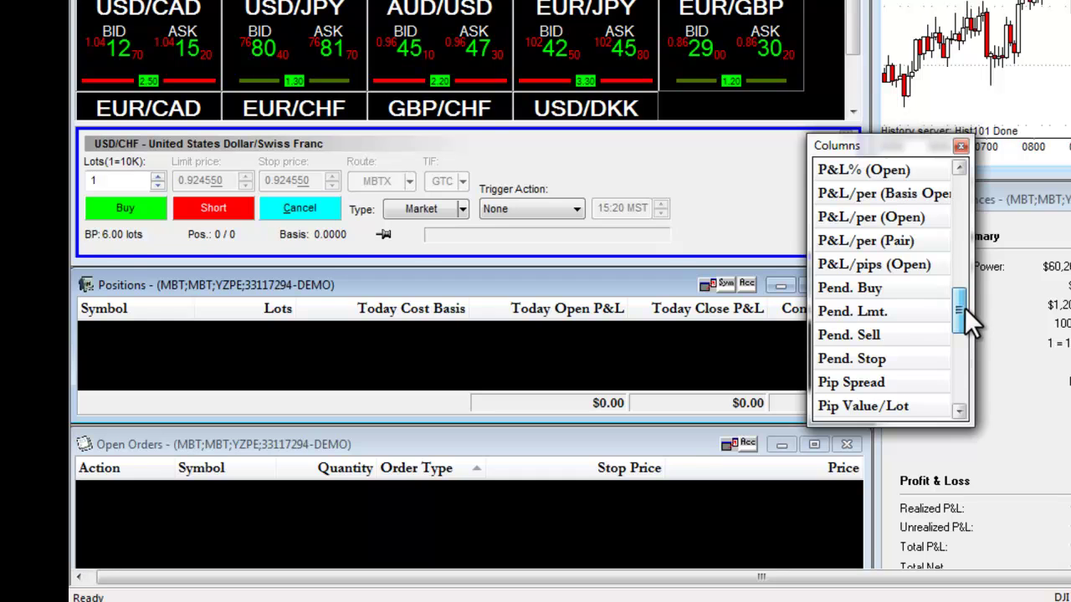
click(876, 266)
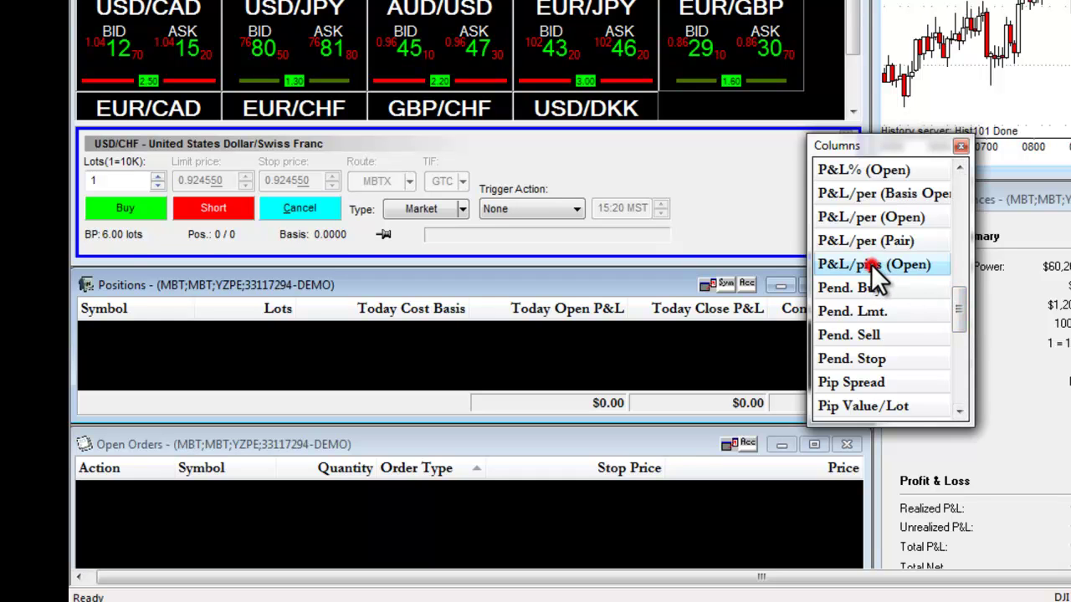
drag(873, 267, 713, 329)
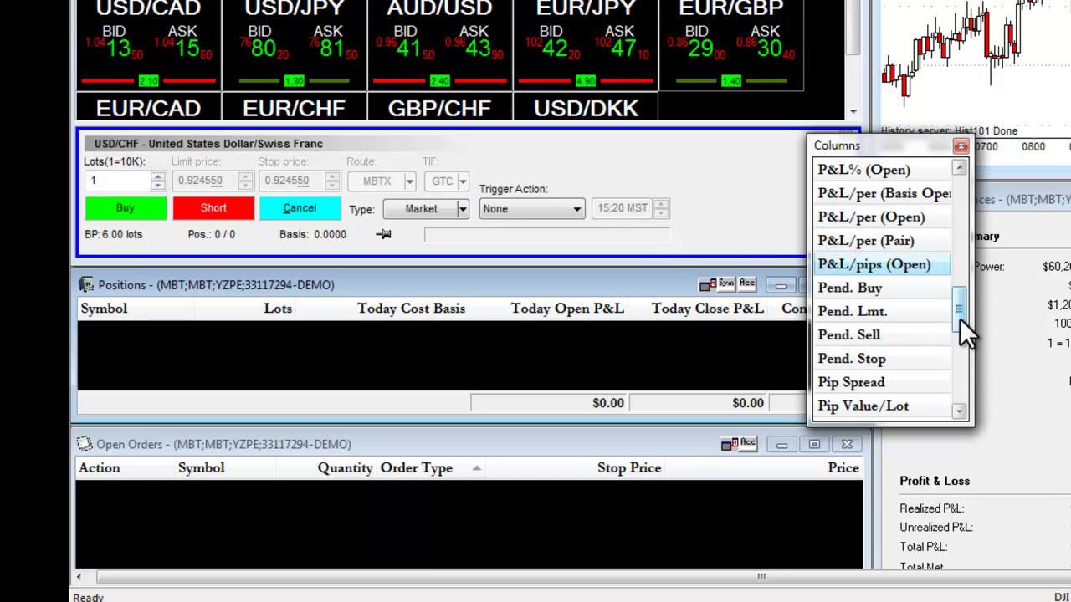
drag(959, 321, 960, 335)
click(888, 310)
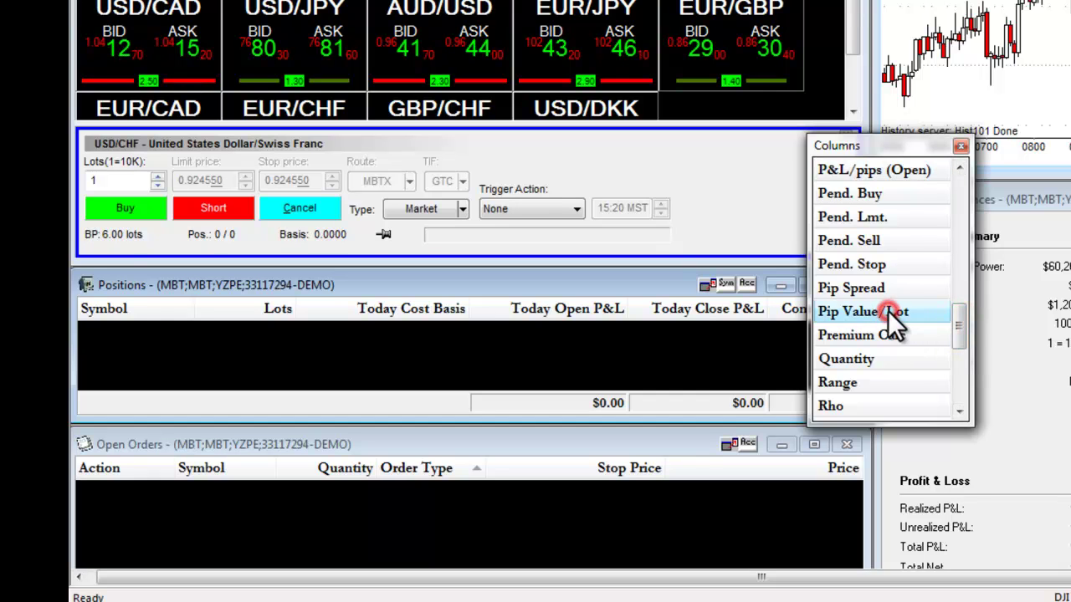
drag(895, 318, 730, 309)
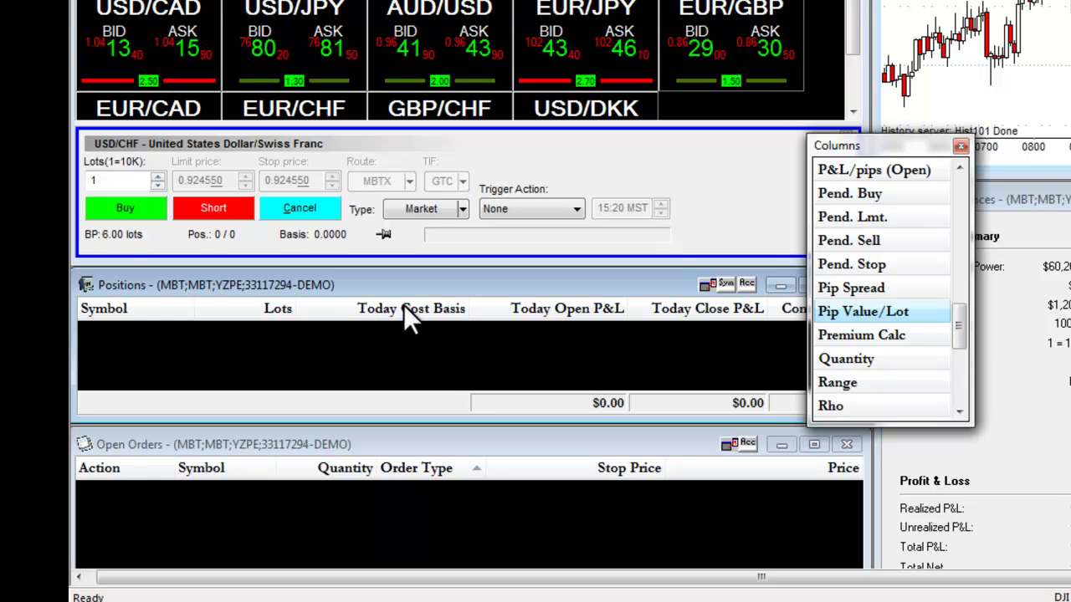
Close the list of available columns and open the preferences of the Positions window
drag(403, 308, 370, 323)
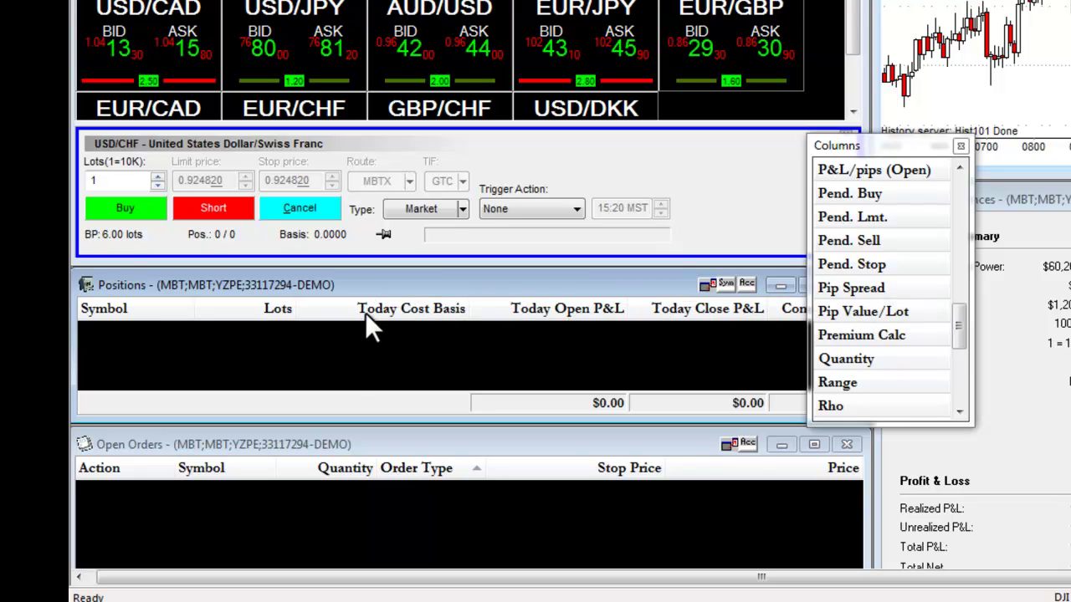
click(960, 143)
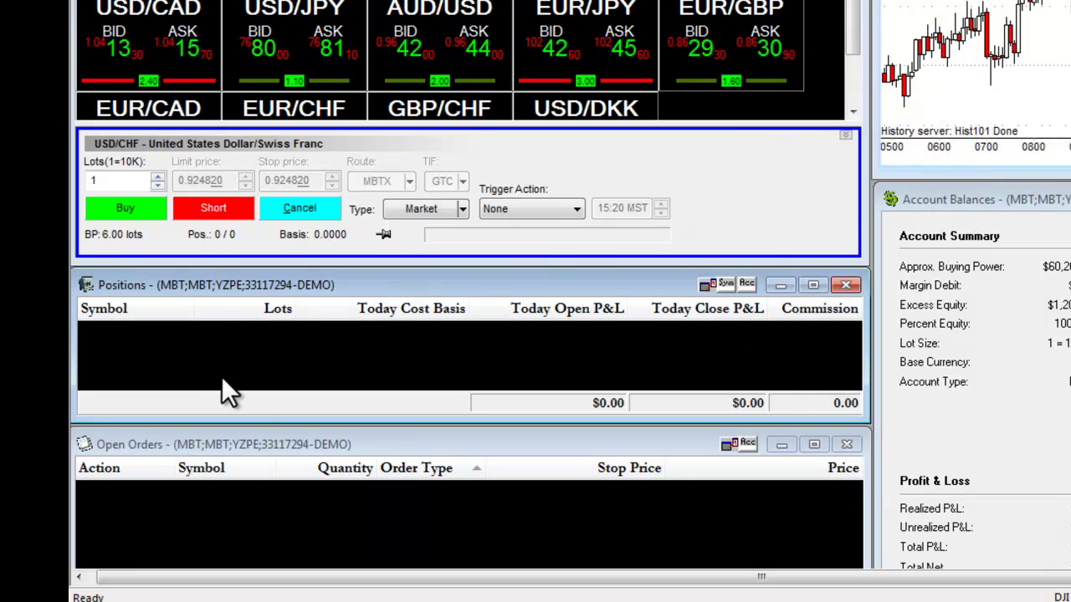
right_click(379, 355)
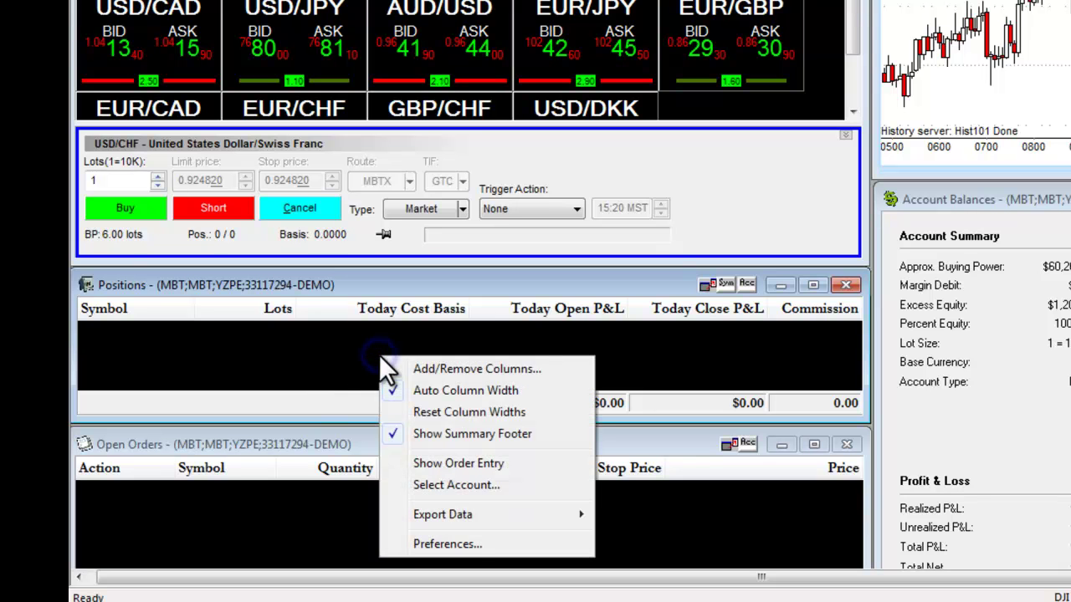
click(466, 542)
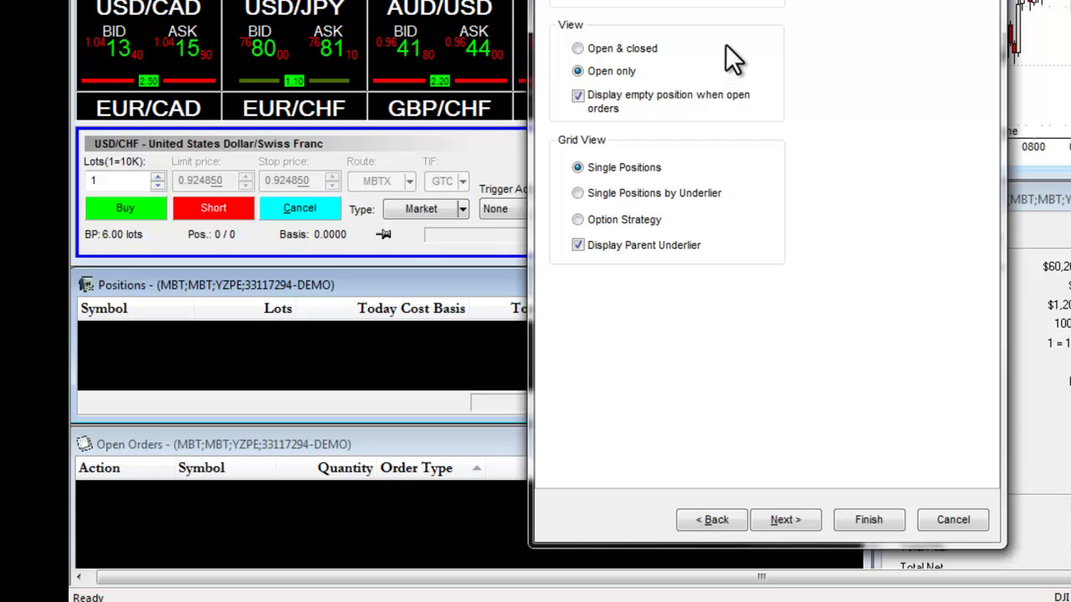
Review the Positions display options, checking the color palette, the list of colorable grid elements and the font settings
click(633, 3)
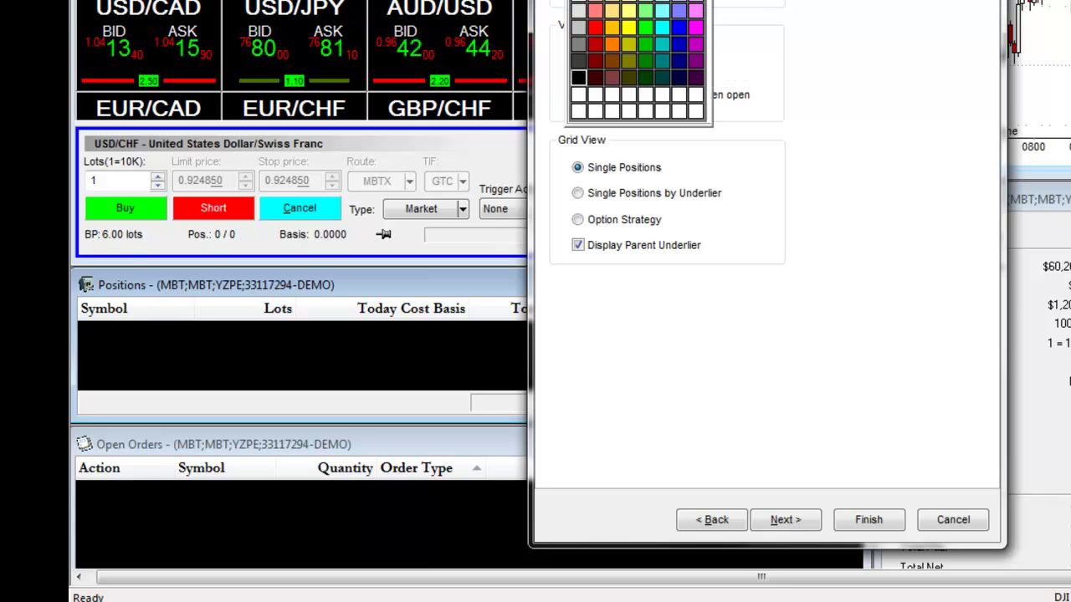
click(633, 3)
click(753, 2)
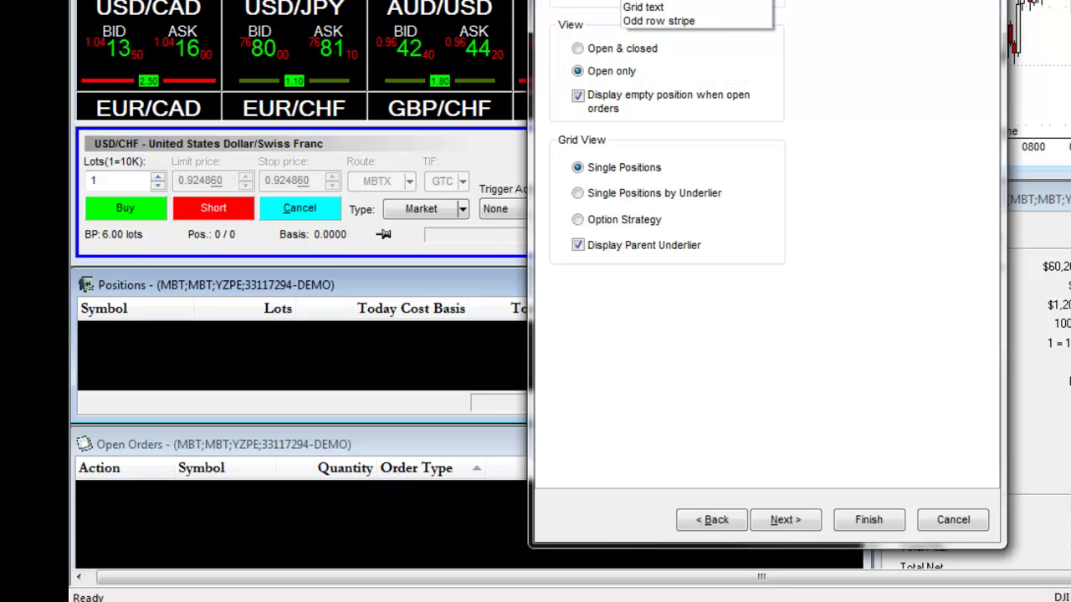
click(752, 2)
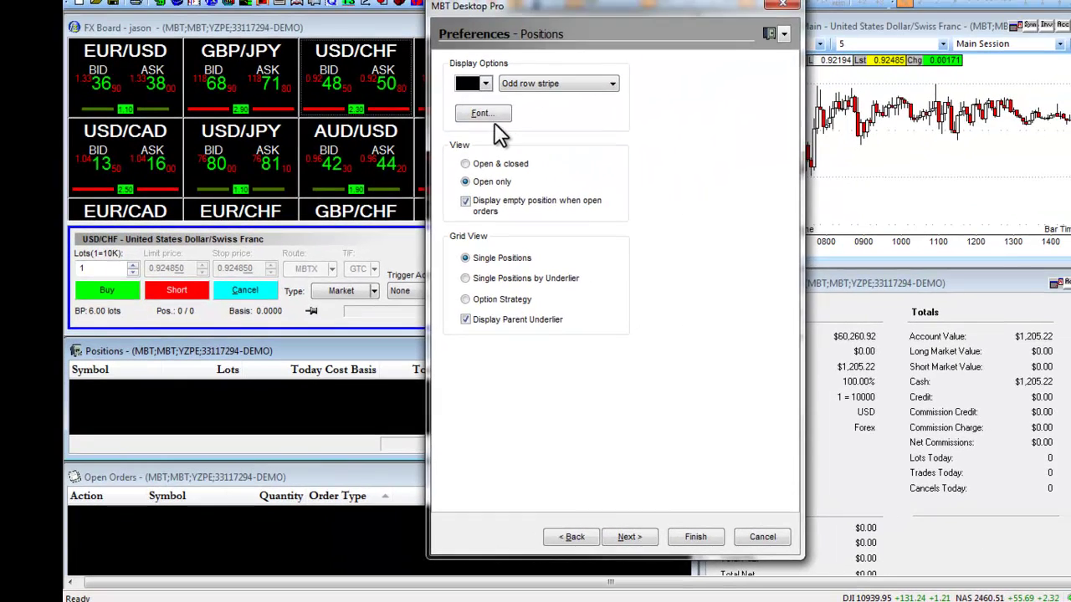
click(514, 80)
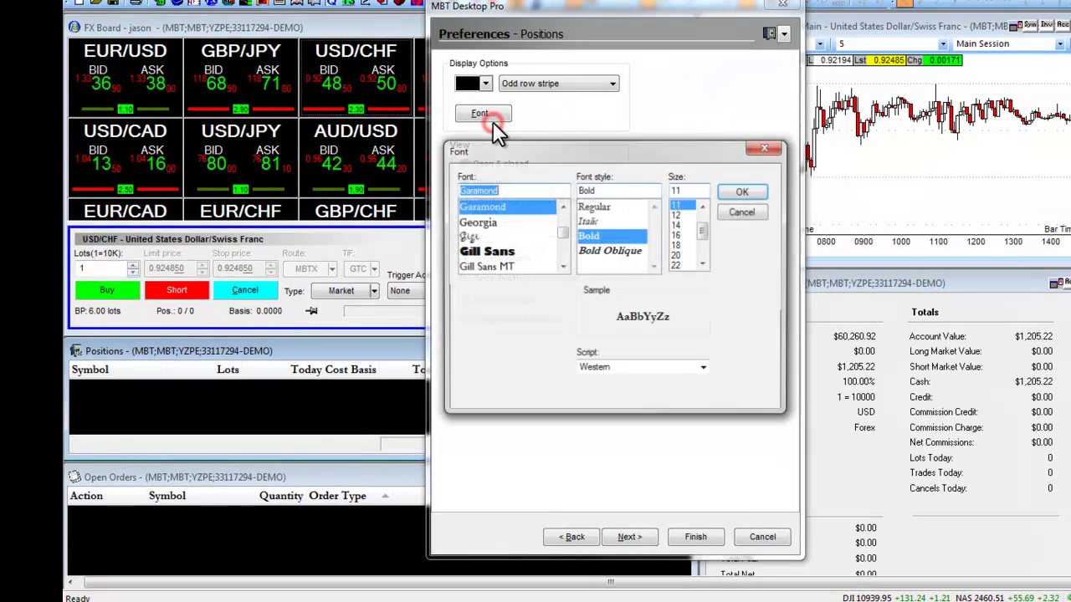
click(766, 148)
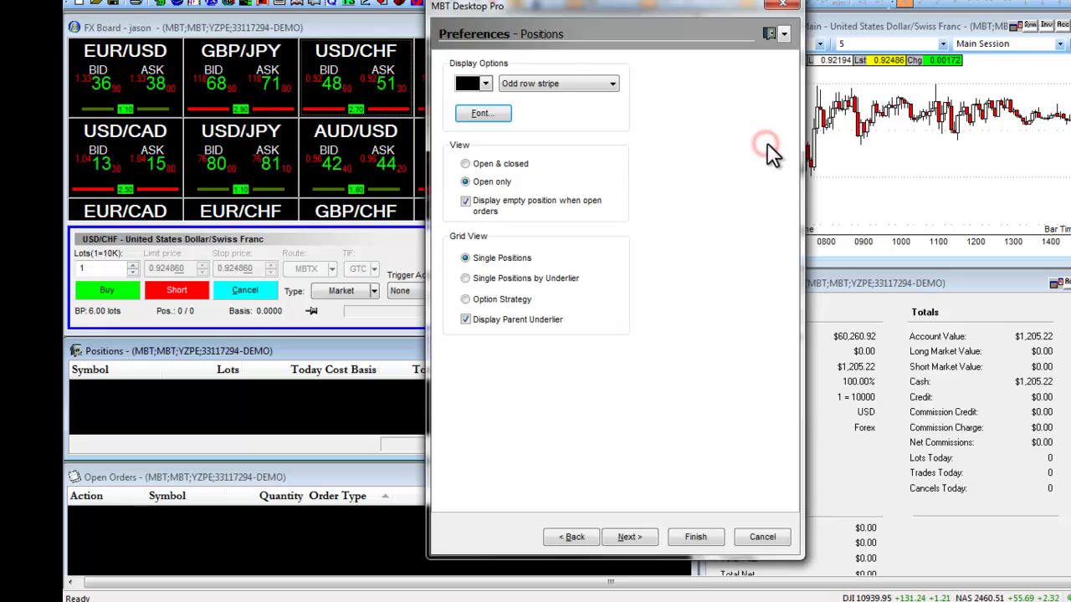
Switch the Positions view to Open & closed and back to Open only, and finish the preferences
click(465, 163)
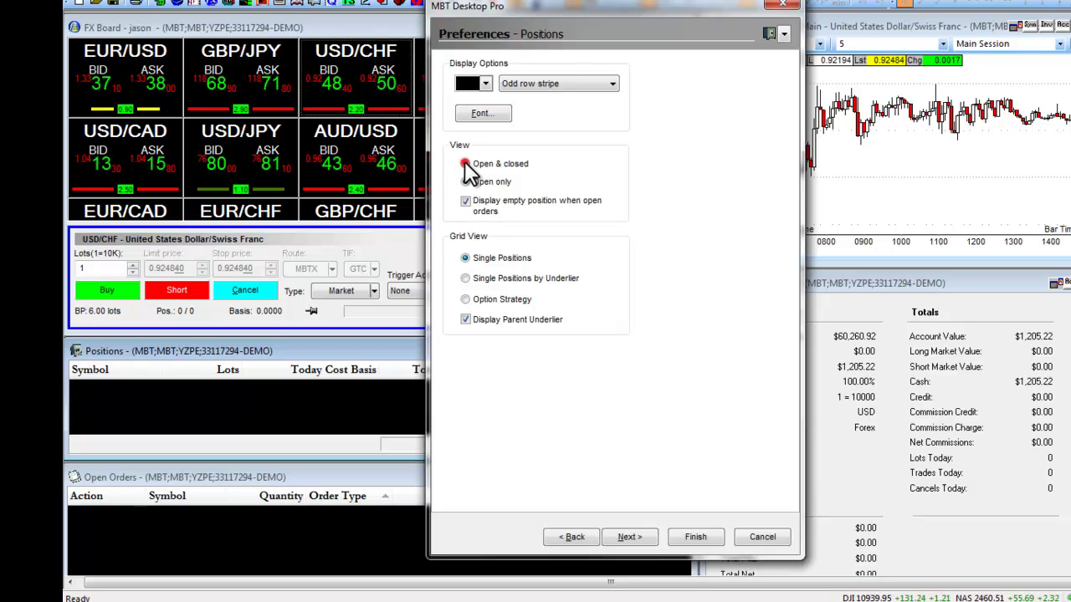
click(465, 183)
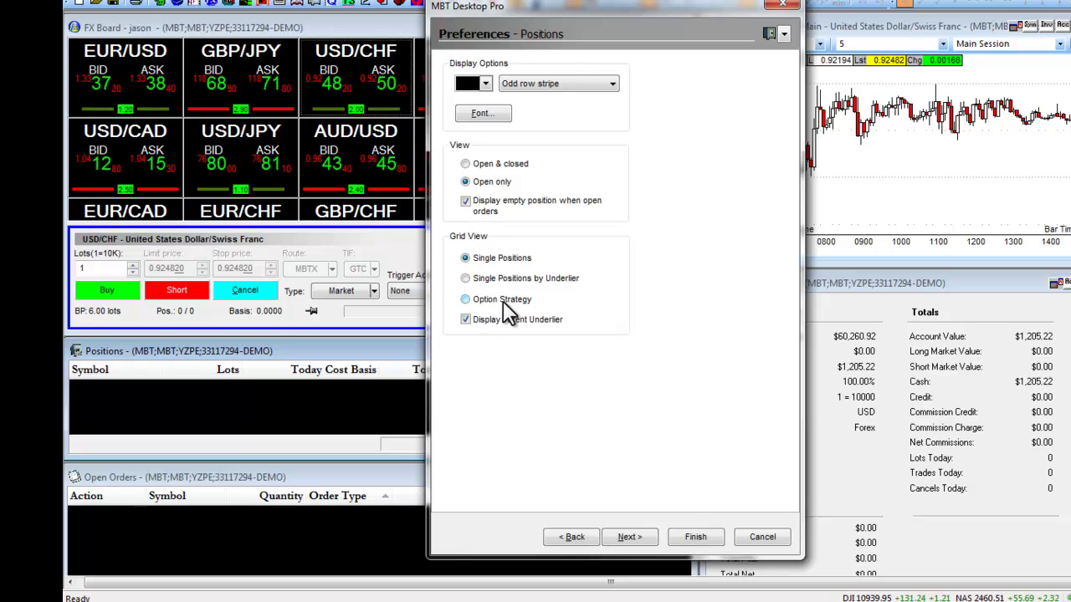
click(701, 537)
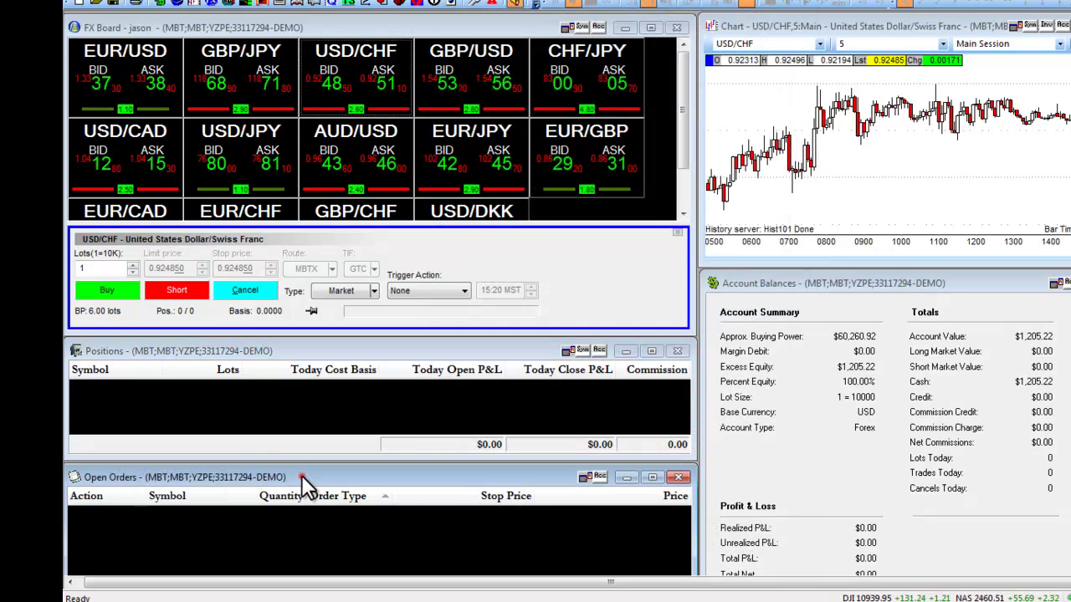
Look through the list of available columns for the Open Orders window and close it
click(301, 476)
right_click(431, 499)
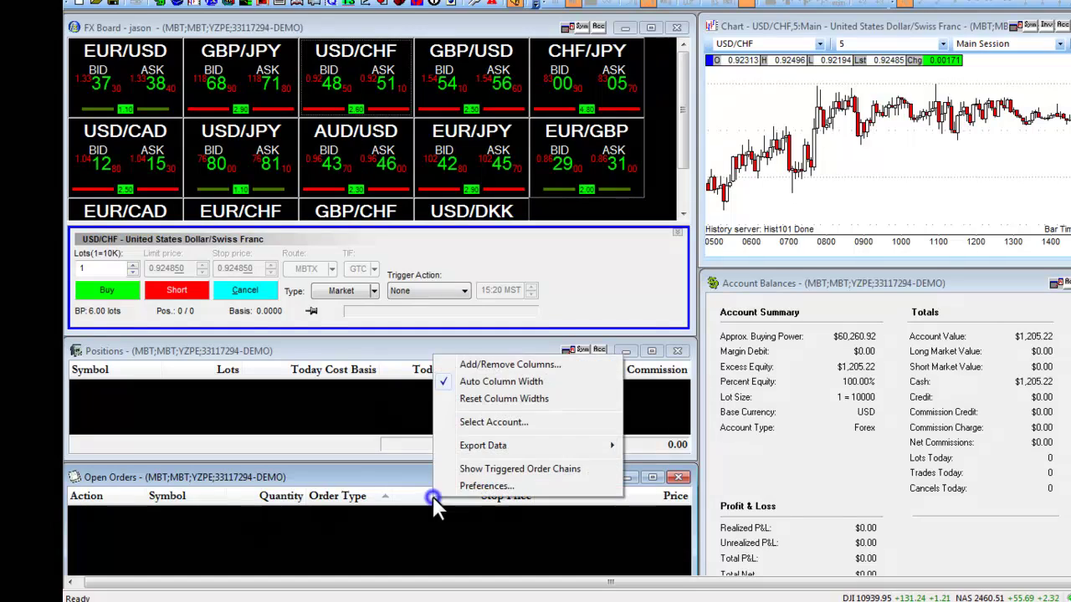
click(509, 365)
mouse_move(681, 462)
mouse_down()
mouse_move(686, 560)
mouse_move(684, 471)
mouse_up()
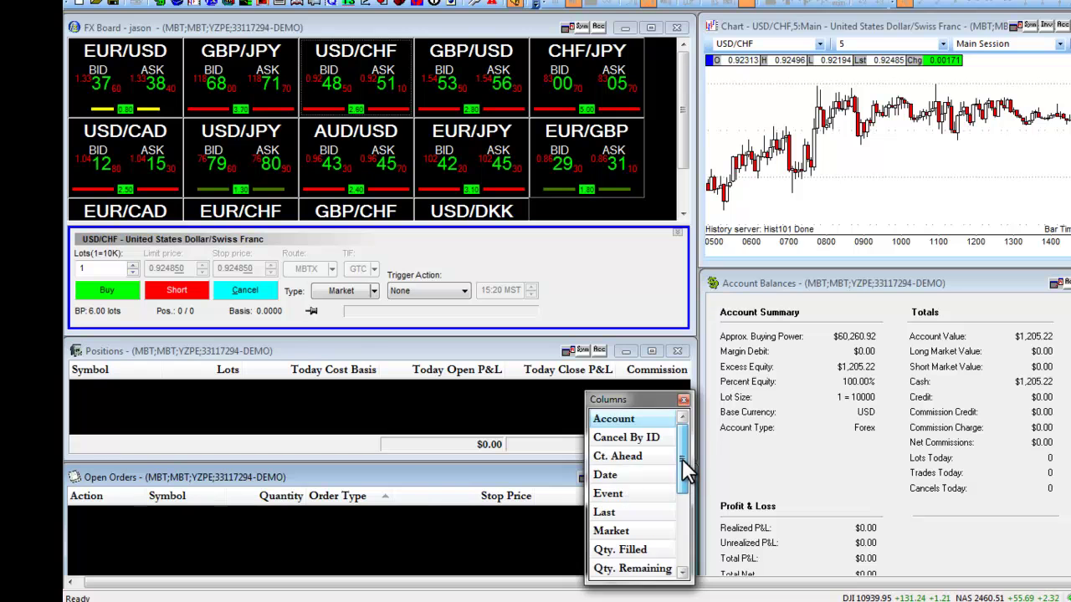
click(683, 400)
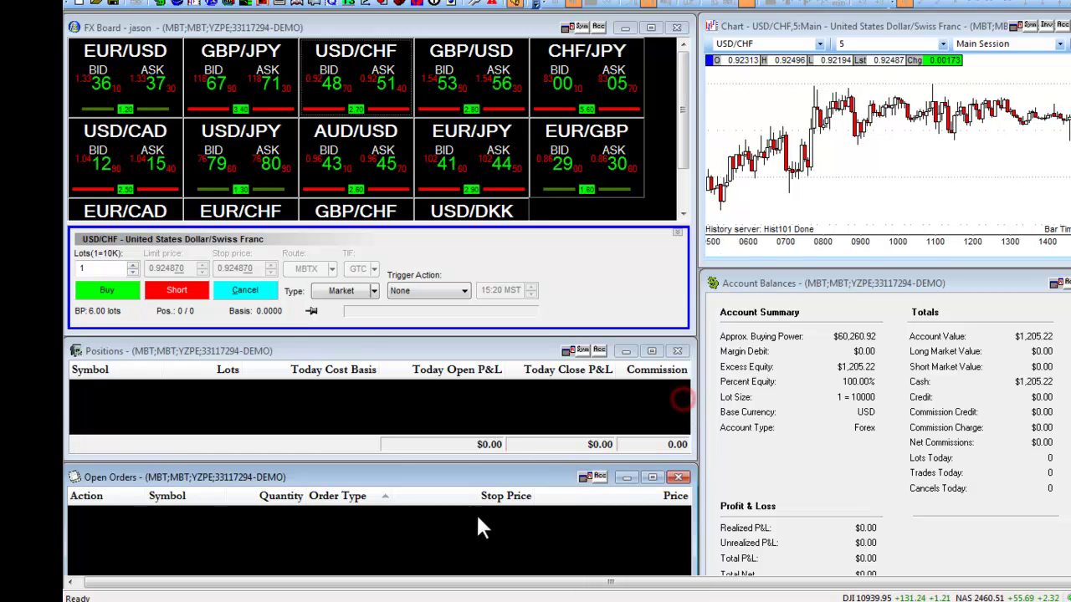
Review the Open Orders preferences, including the row stripe color palette, and close them without changes
right_click(406, 535)
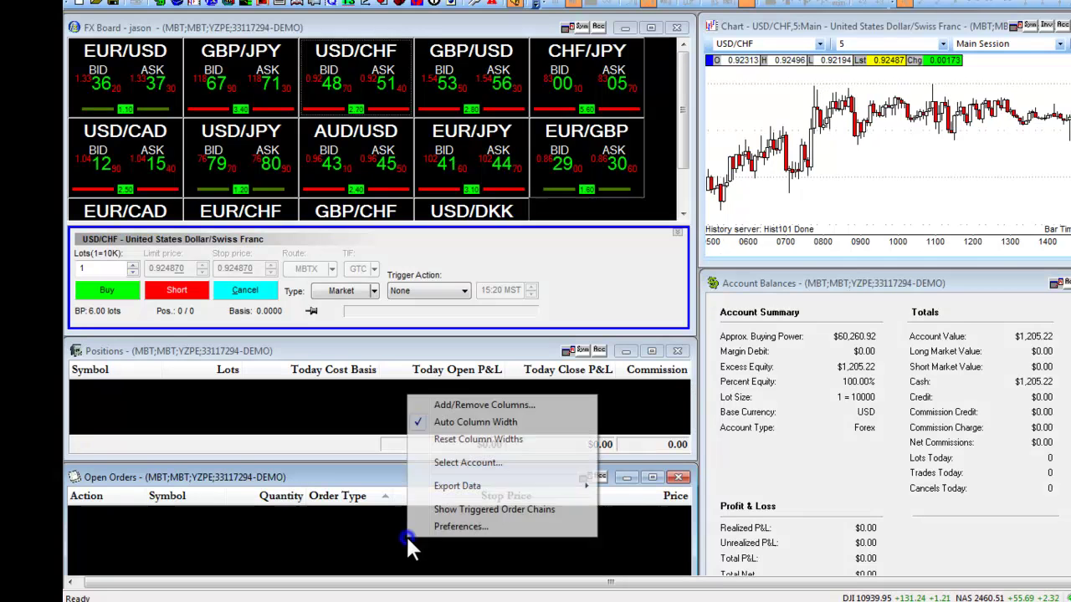
click(456, 527)
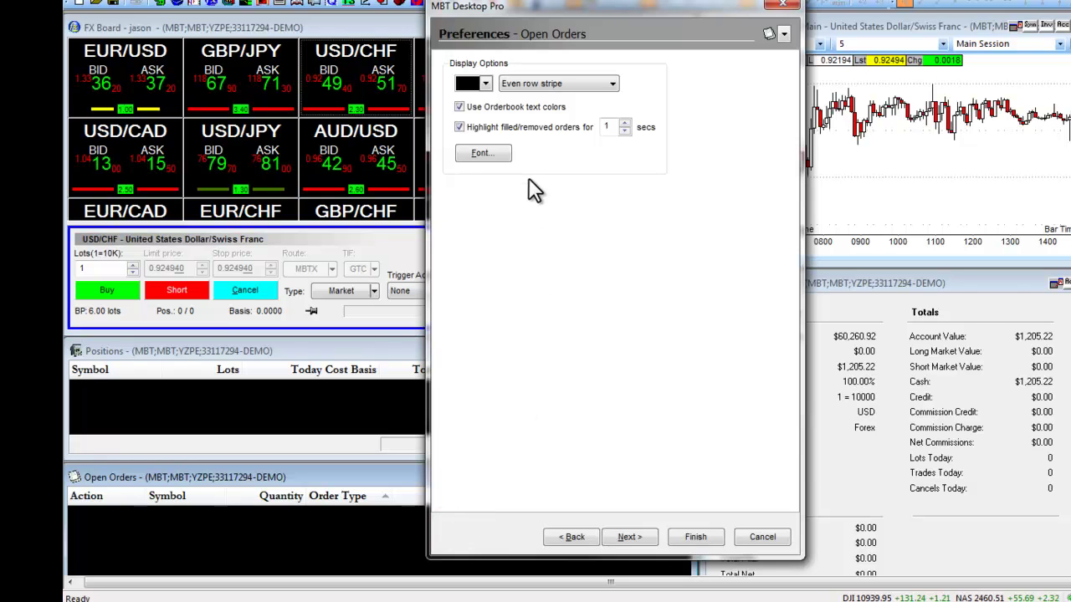
click(486, 85)
click(486, 85)
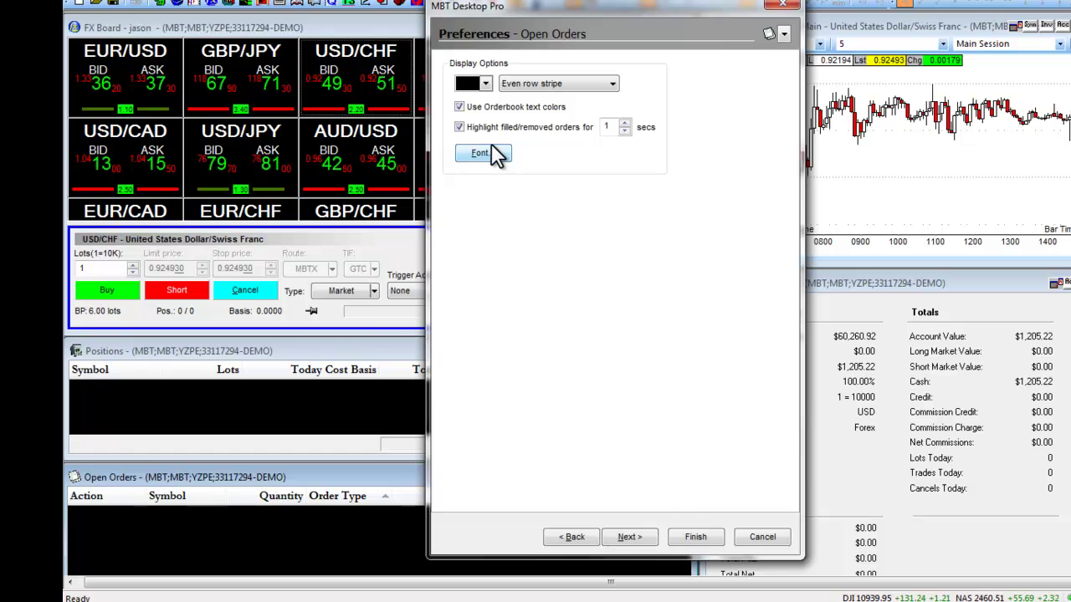
click(782, 6)
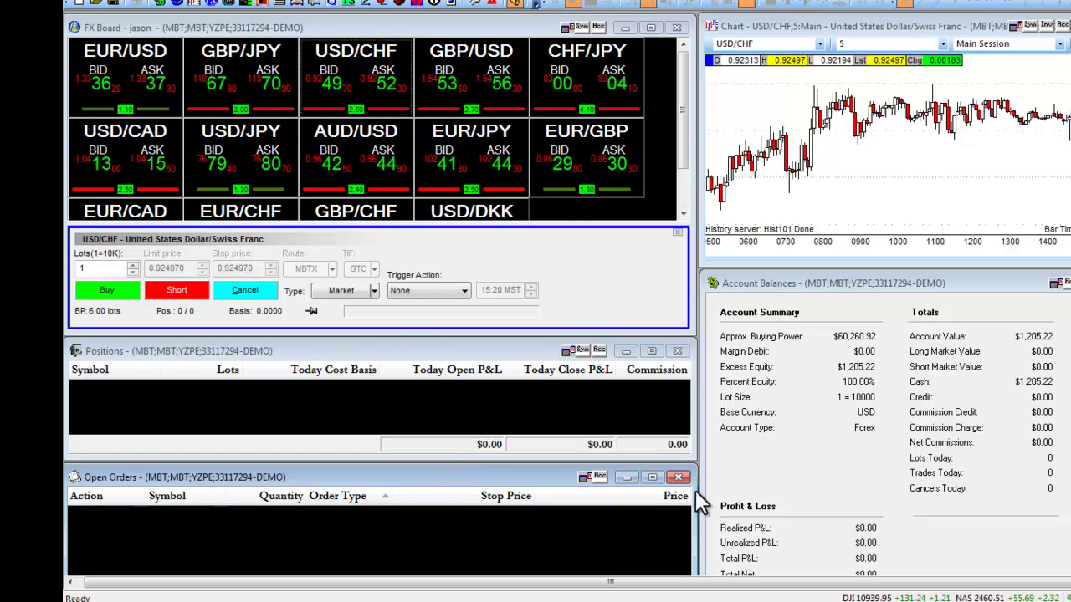
Open the preferences from the Account Balances window and review the Watchlist and Market Depth pages
right_click(740, 408)
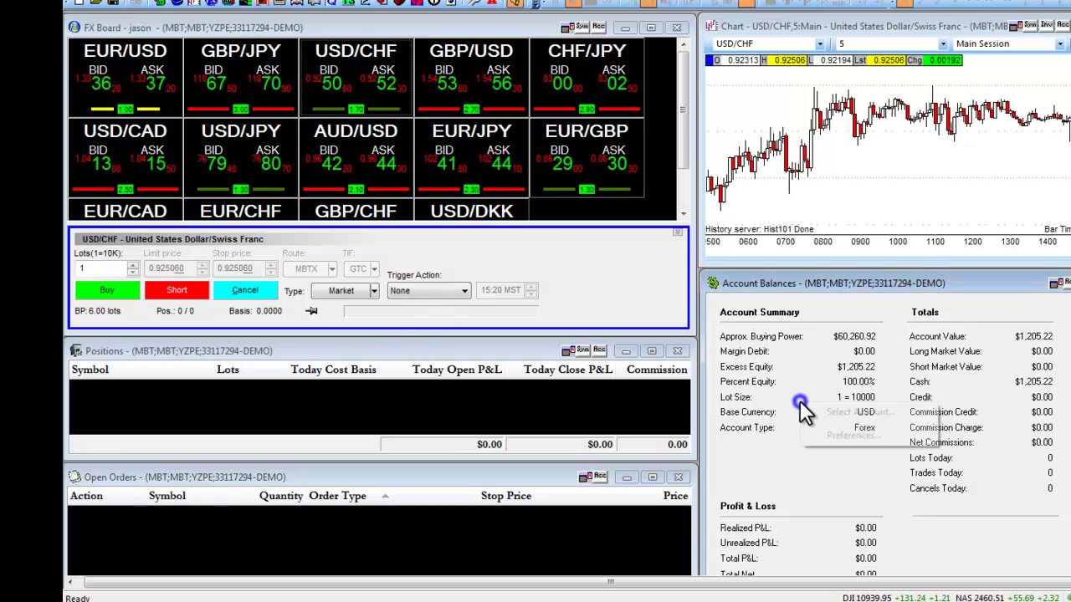
click(829, 429)
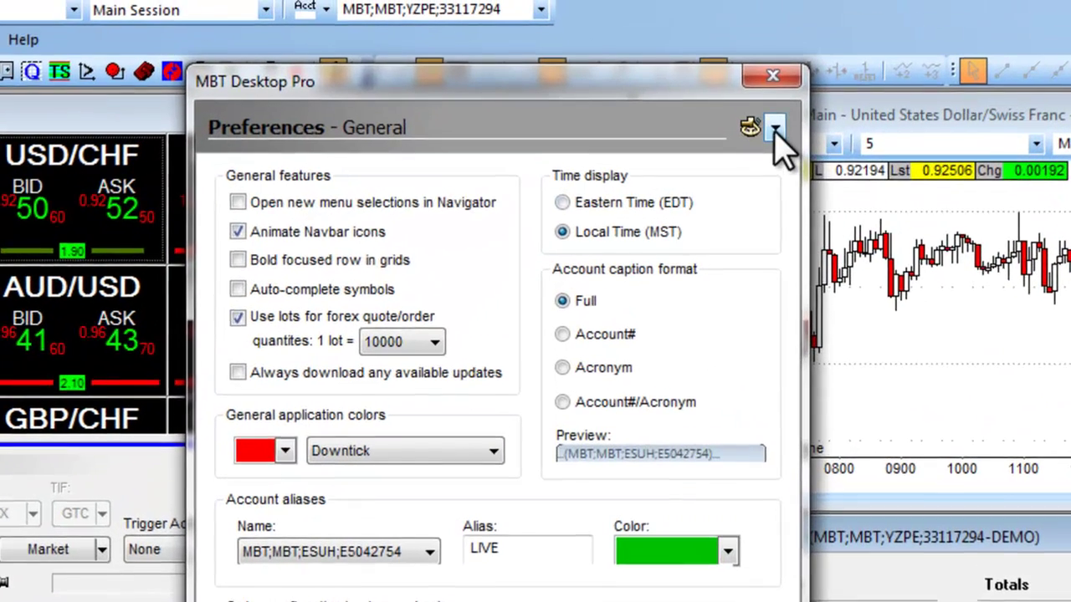
click(784, 33)
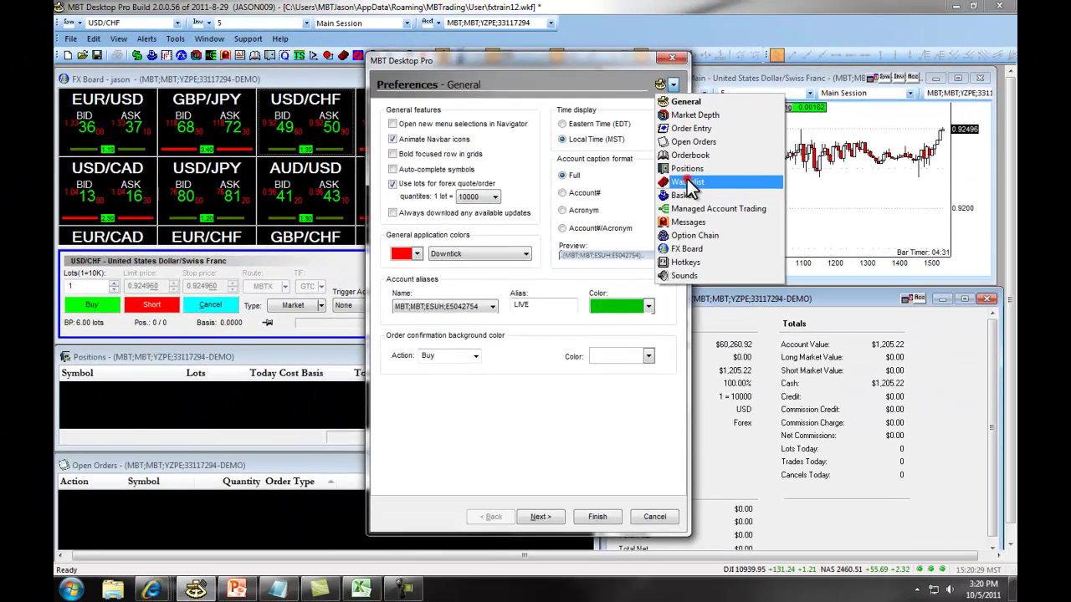
click(801, 313)
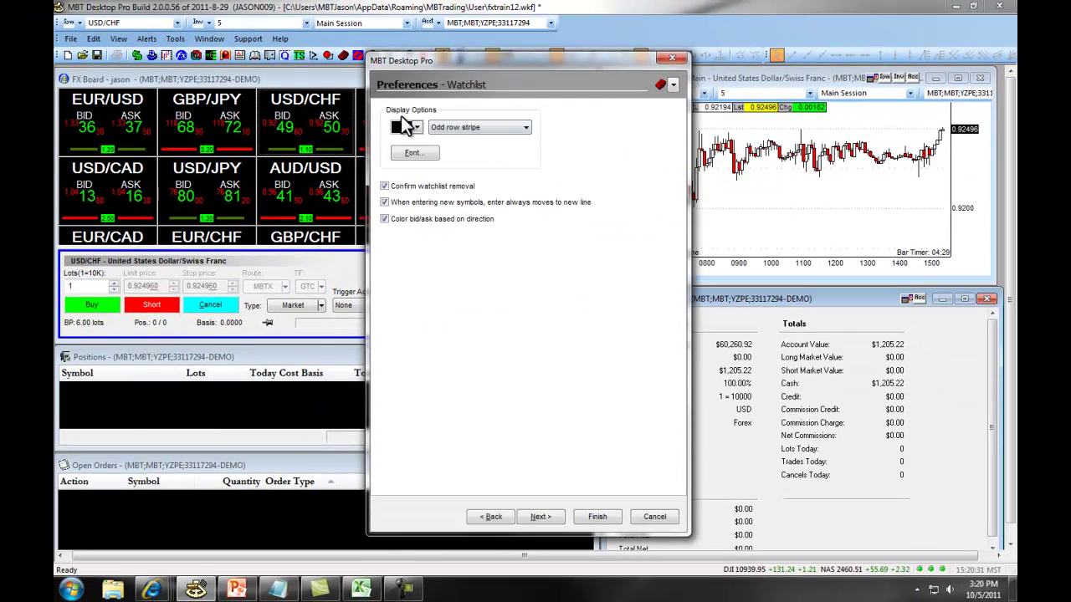
click(673, 85)
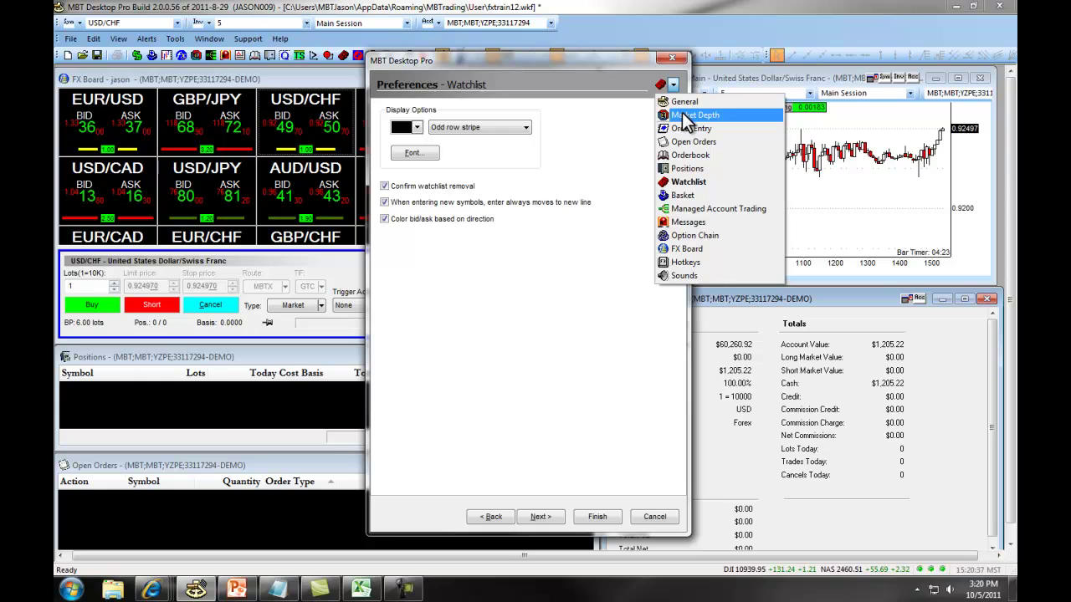
click(682, 115)
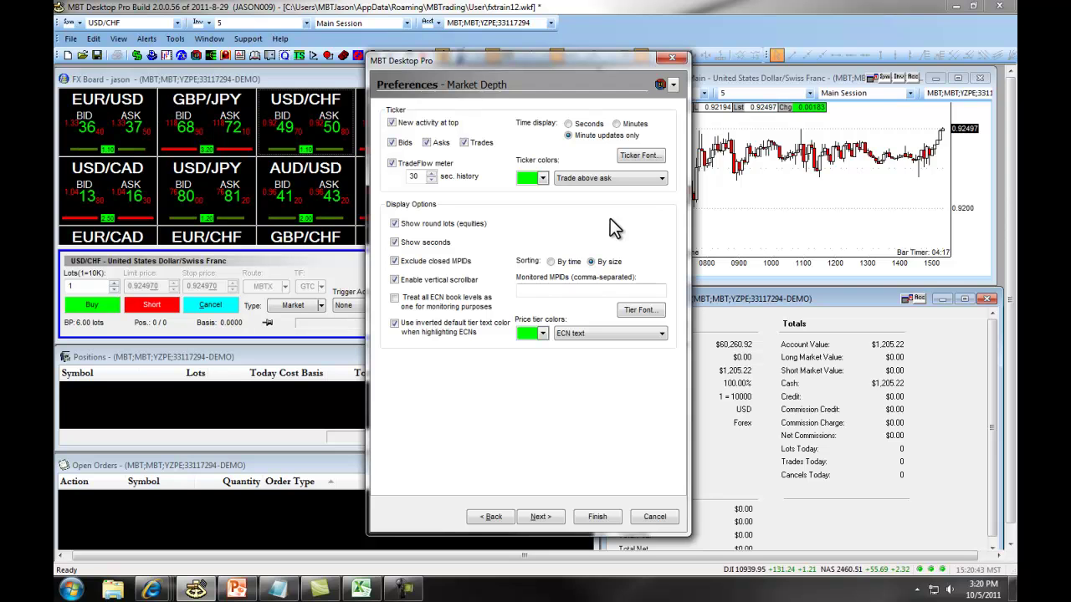
Return to the General preferences, check the palette for the general application colors, and close the preferences without changes
click(671, 86)
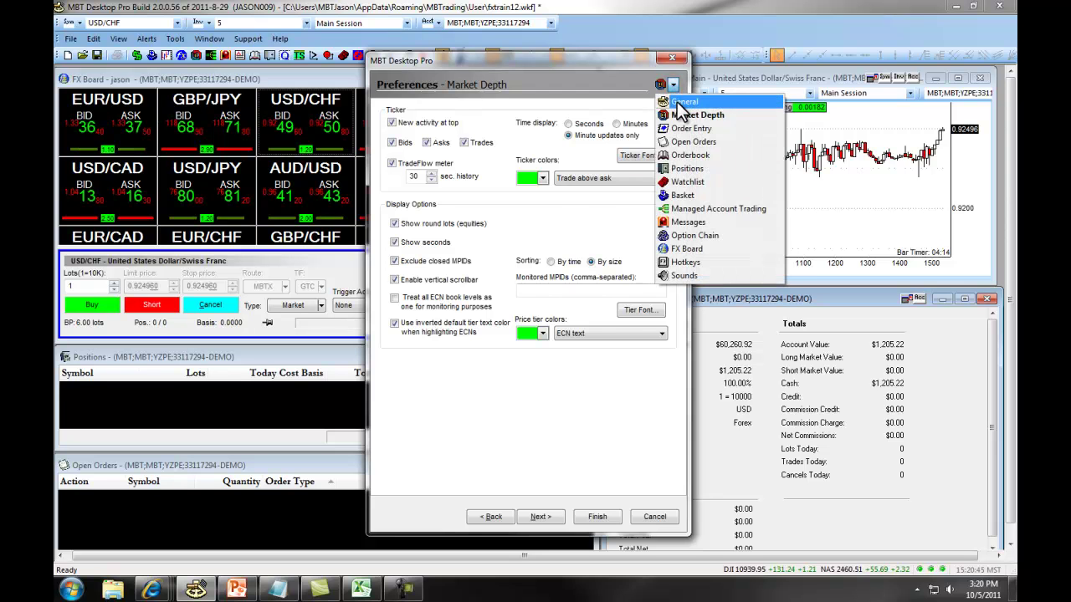
click(677, 102)
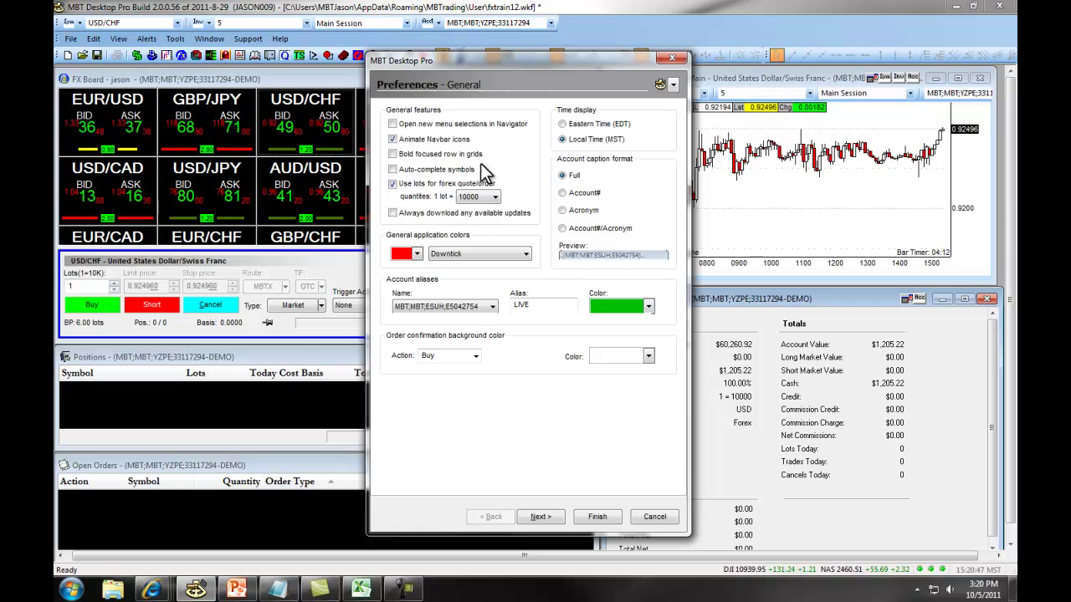
click(418, 253)
click(418, 254)
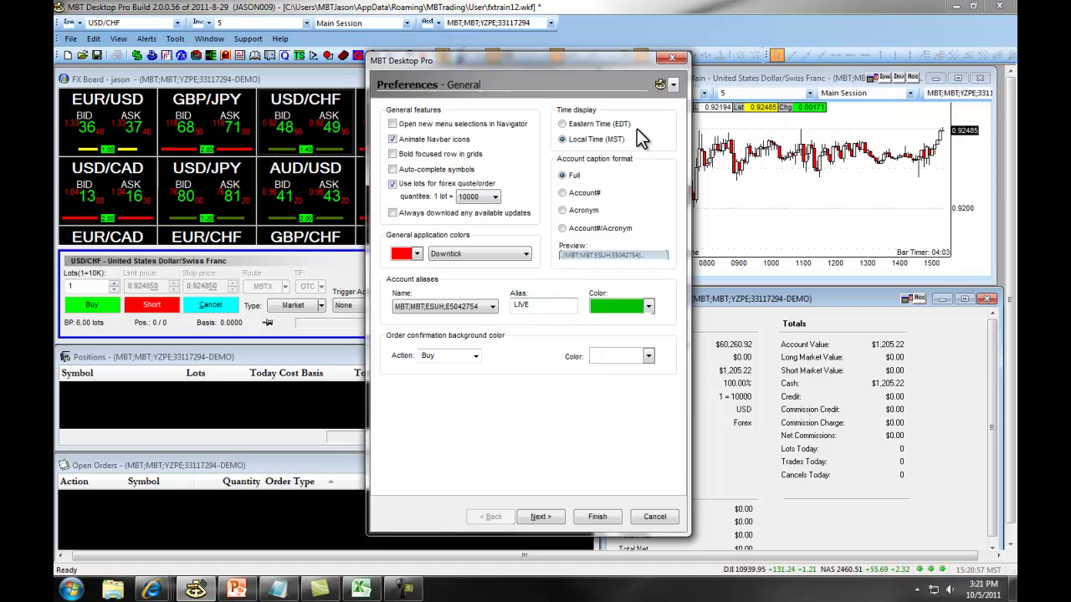
click(672, 60)
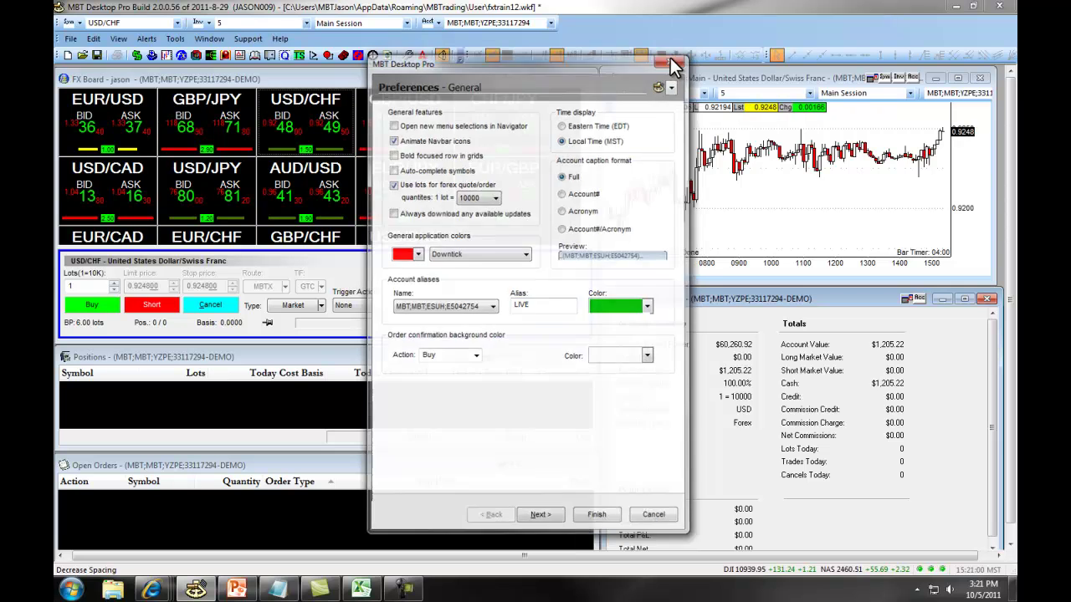